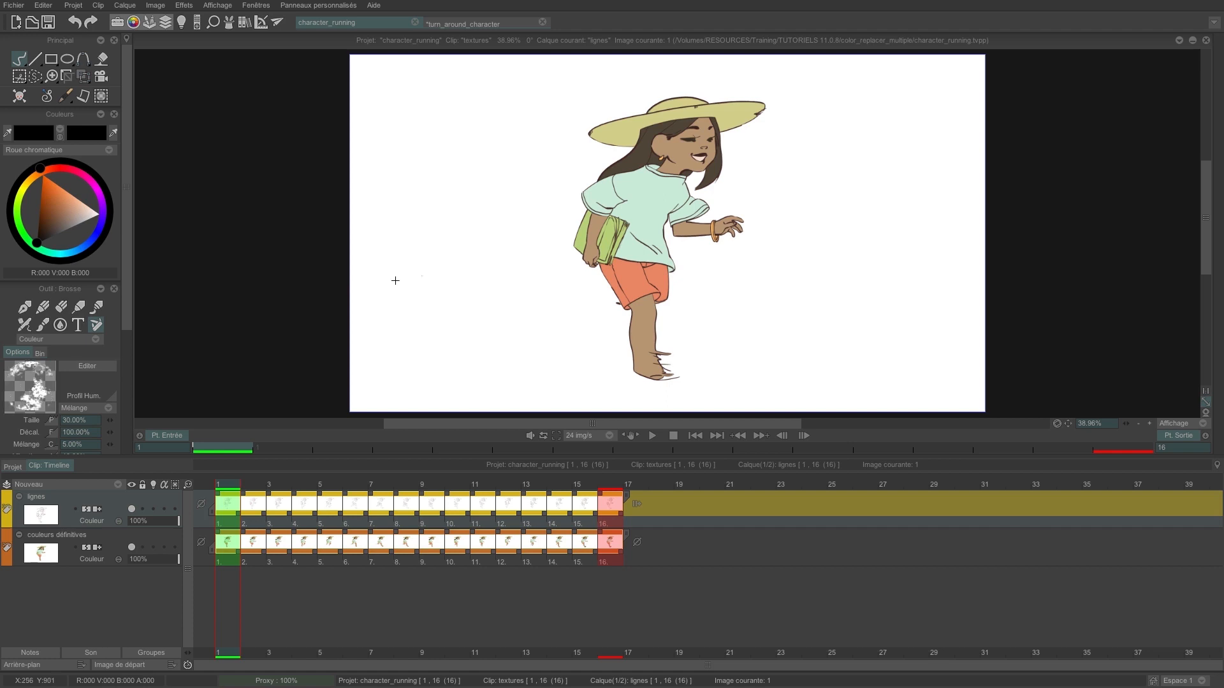
Play back the running character animation and stop it
{"action": "key", "text": "Return"}
{"action": "key", "text": "Return"}
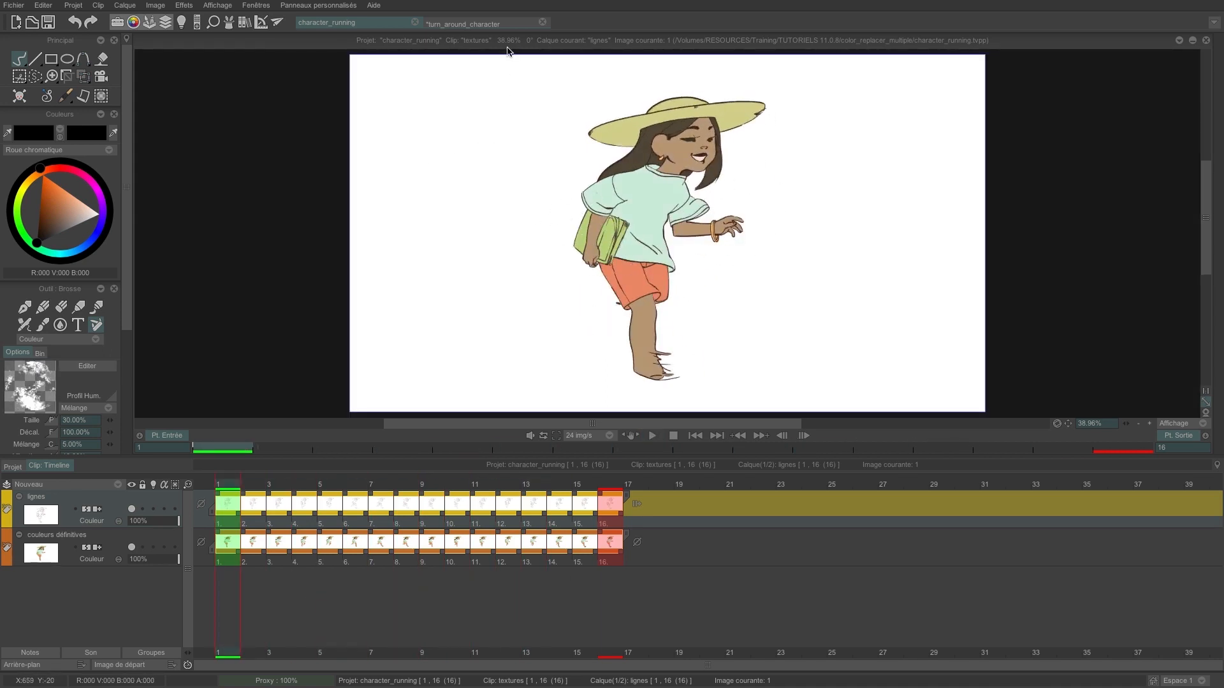
Open the turn_around_character project and compare the Lily #1 and Lily #2 color models across its two frames
{"action": "left_click", "coordinate": [472, 23]}
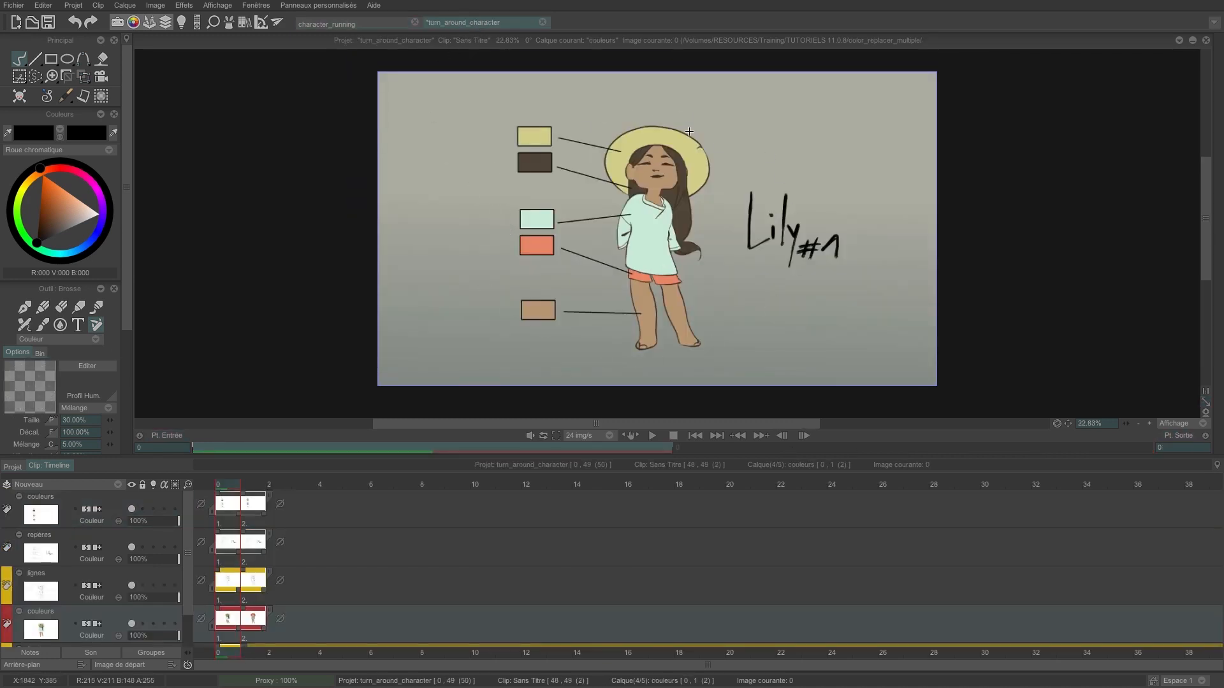
{"action": "scroll", "coordinate": [529, 143], "scroll_direction": "up", "scroll_amount": 5}
{"action": "left_click_drag", "start_coordinate": [588, 140], "coordinate": [390, 134]}
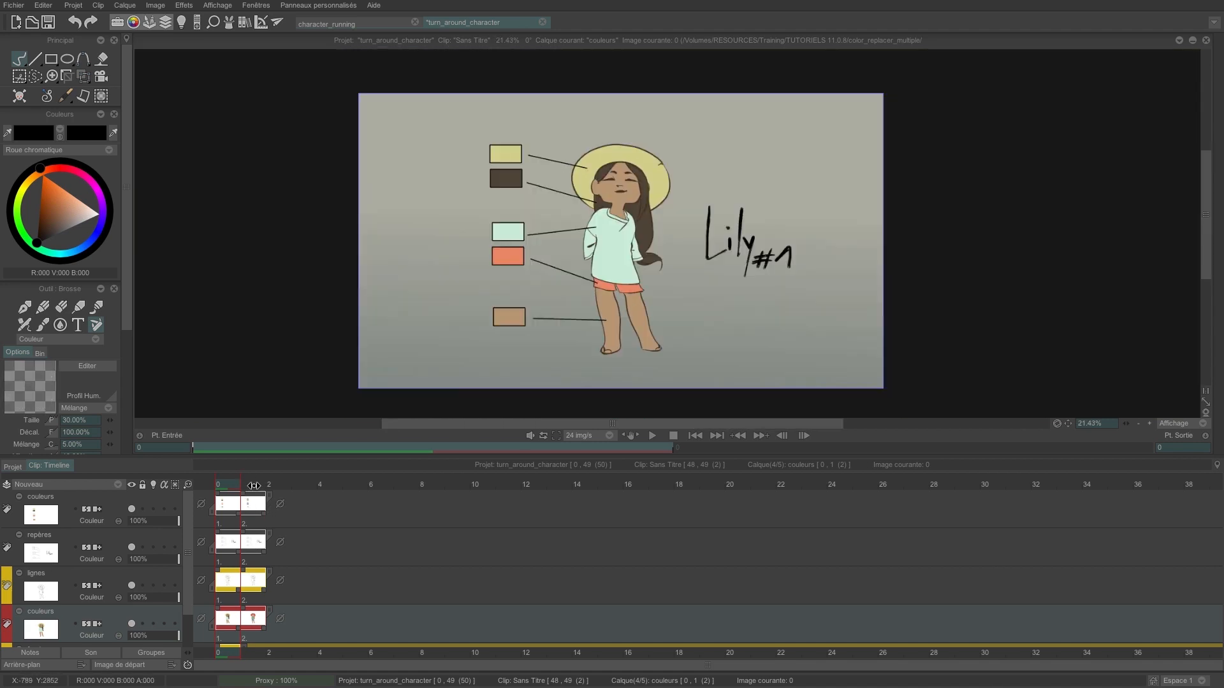
{"action": "left_click", "coordinate": [256, 485]}
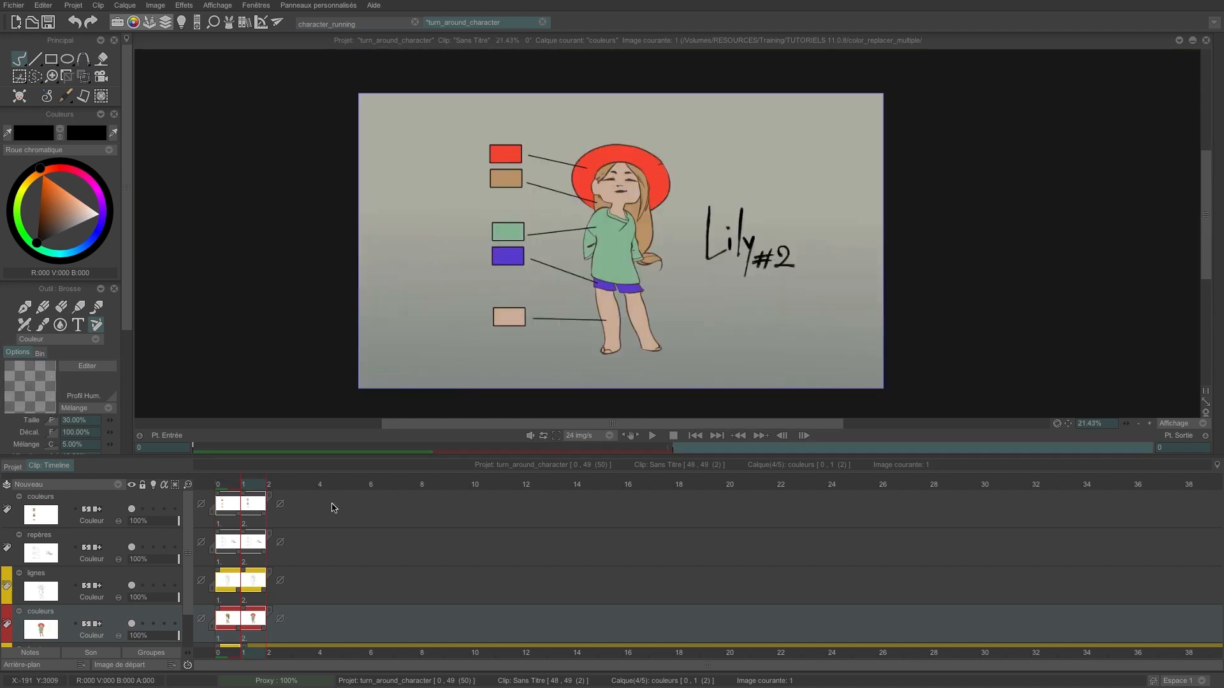
{"action": "key", "text": "Left"}
{"action": "key", "text": "Right"}
{"action": "key", "text": "Left"}
{"action": "key", "text": "Right"}
Isolate the top couleurs layer to compare its swatches in both frames, restoring the full layer display at the end
{"action": "left_click", "coordinate": [332, 508]}
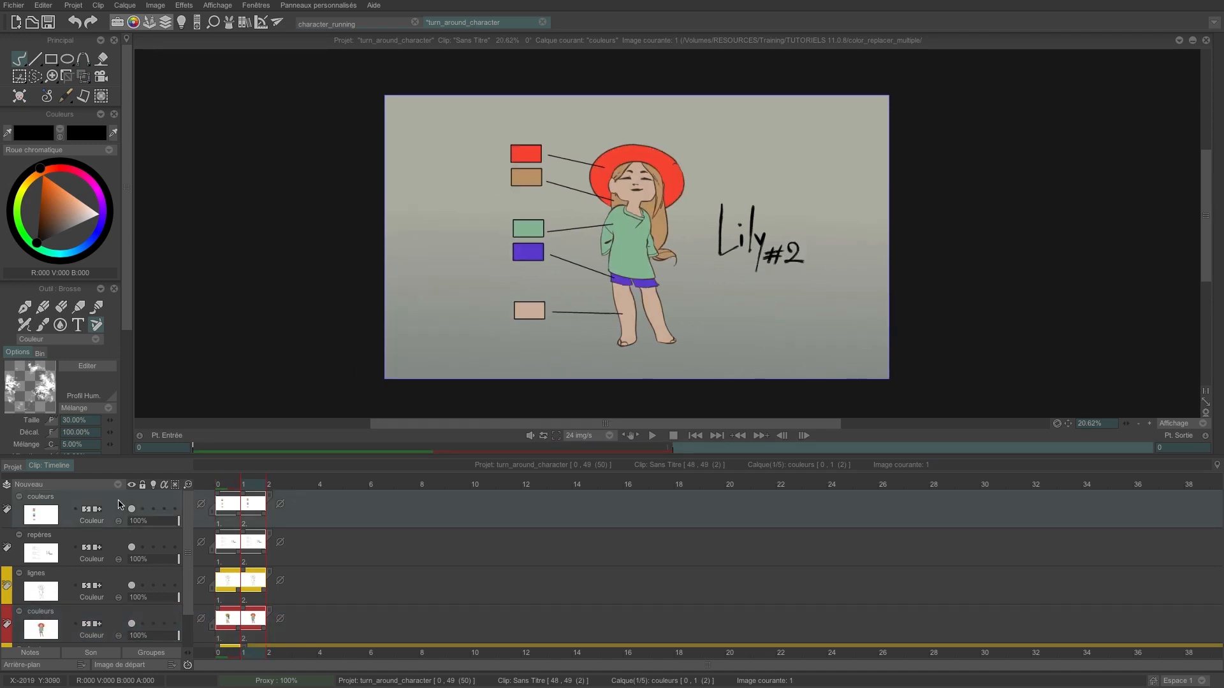
{"action": "left_click", "coordinate": [133, 483]}
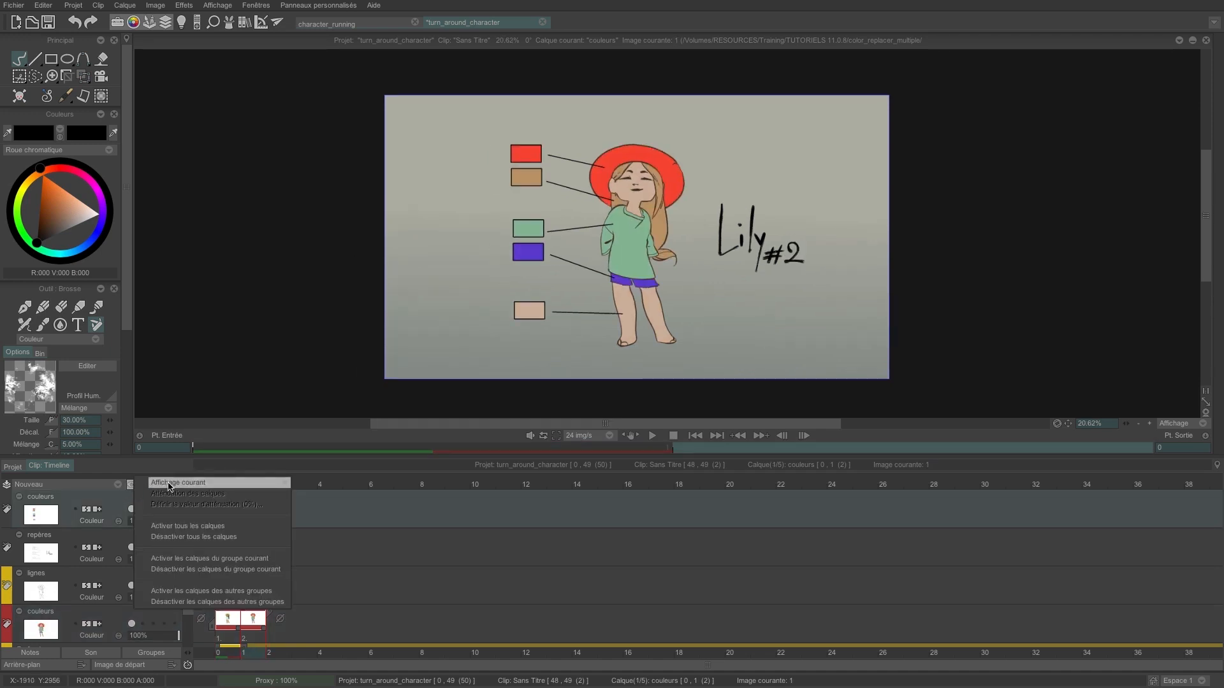
{"action": "left_click", "coordinate": [167, 484]}
{"action": "key", "text": "Left"}
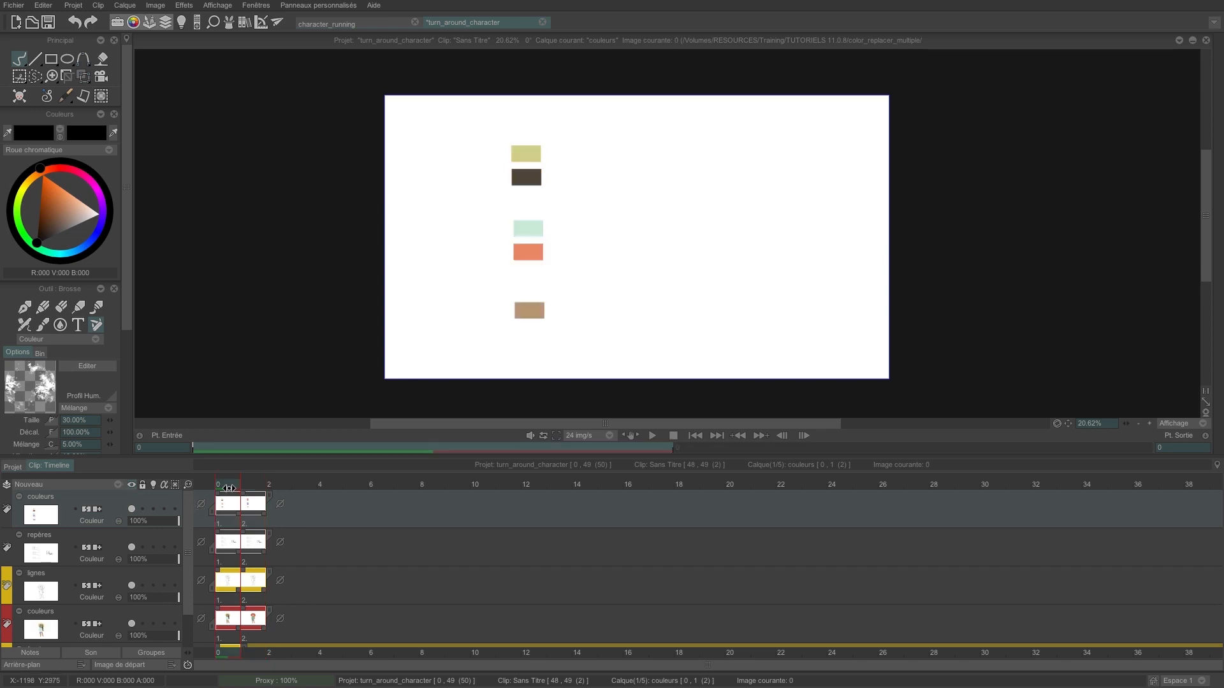
{"action": "key", "text": "Right"}
{"action": "key", "text": "Left"}
{"action": "key", "text": "Right"}
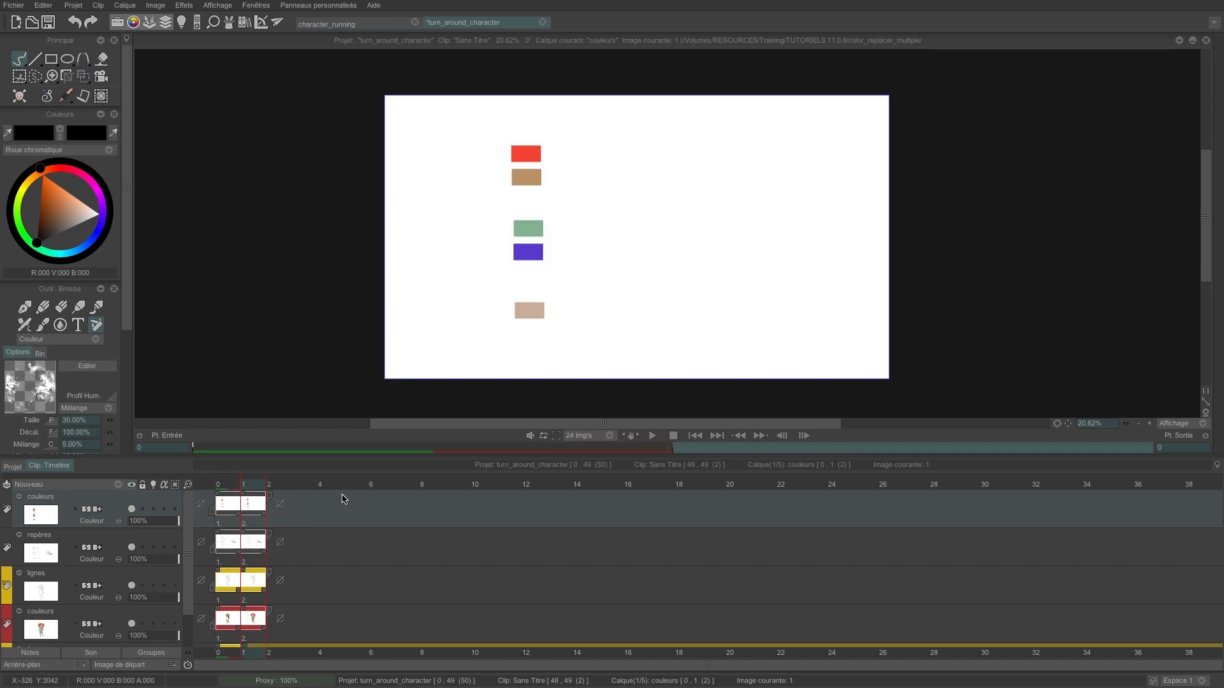
{"action": "left_click", "coordinate": [130, 486]}
{"action": "left_click", "coordinate": [152, 490]}
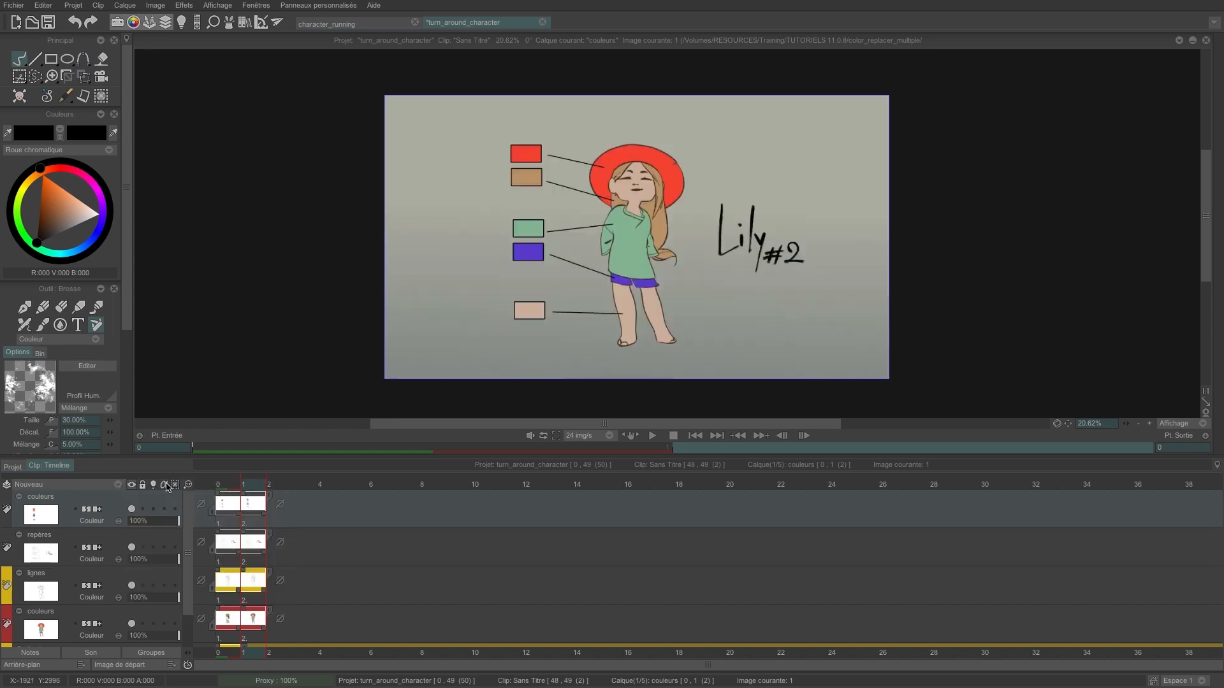
Add the first frame of the top couleurs layer to the project's image library and name it couleurs 1
{"action": "left_click", "coordinate": [224, 504]}
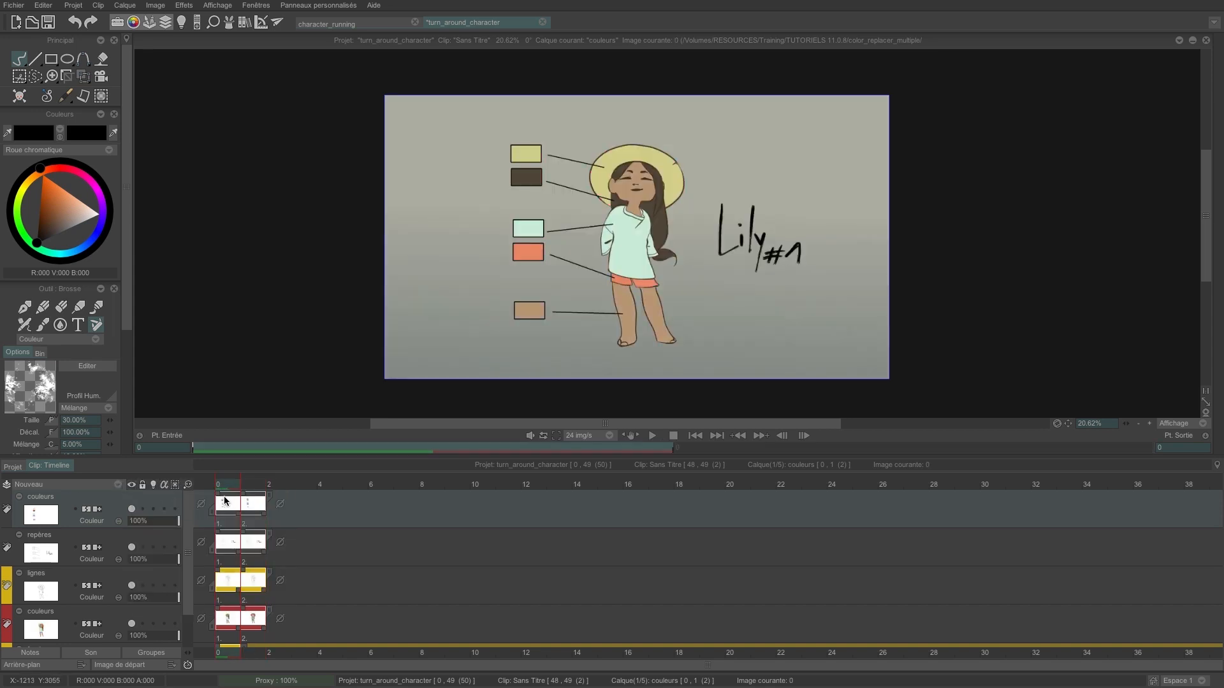
{"action": "left_click", "coordinate": [131, 509]}
{"action": "left_click", "coordinate": [132, 509]}
{"action": "left_click", "coordinate": [30, 385]}
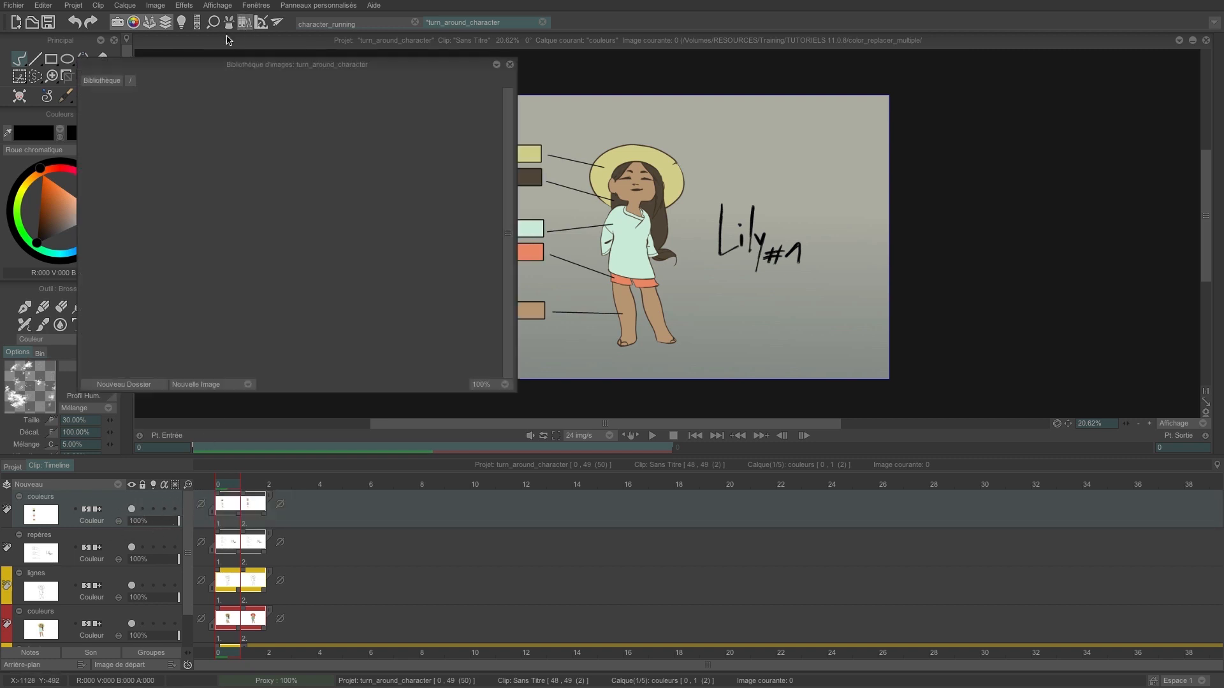
{"action": "right_click", "coordinate": [174, 185]}
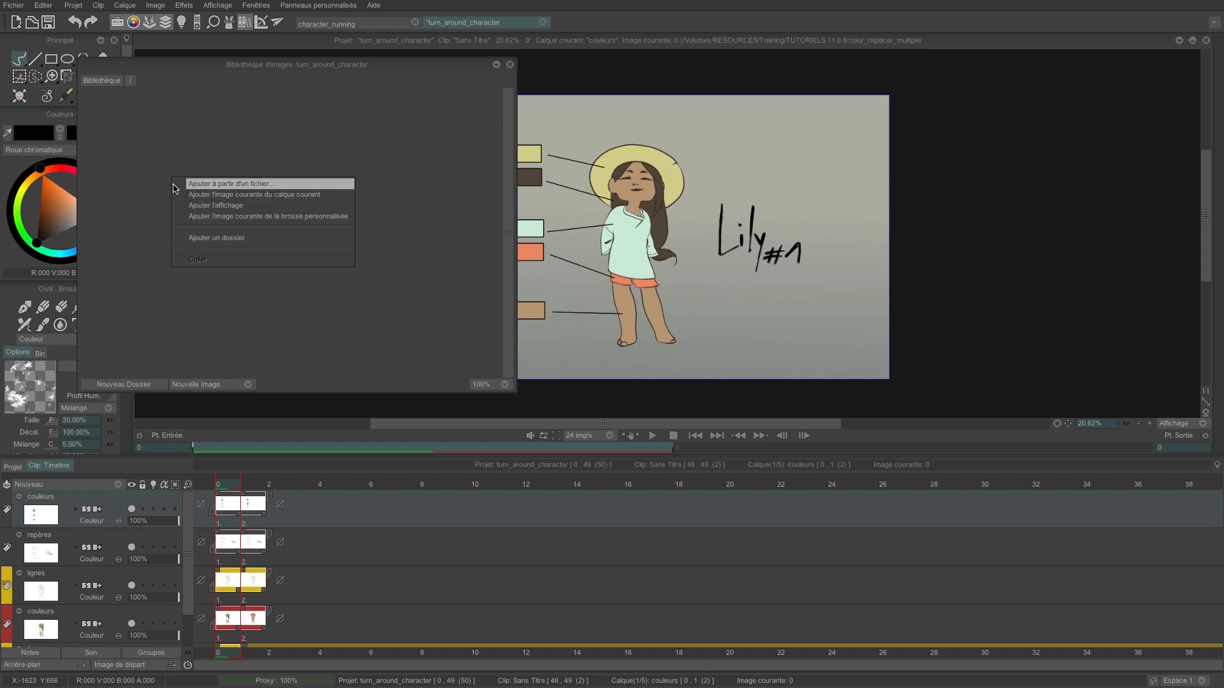
{"action": "left_click", "coordinate": [334, 198]}
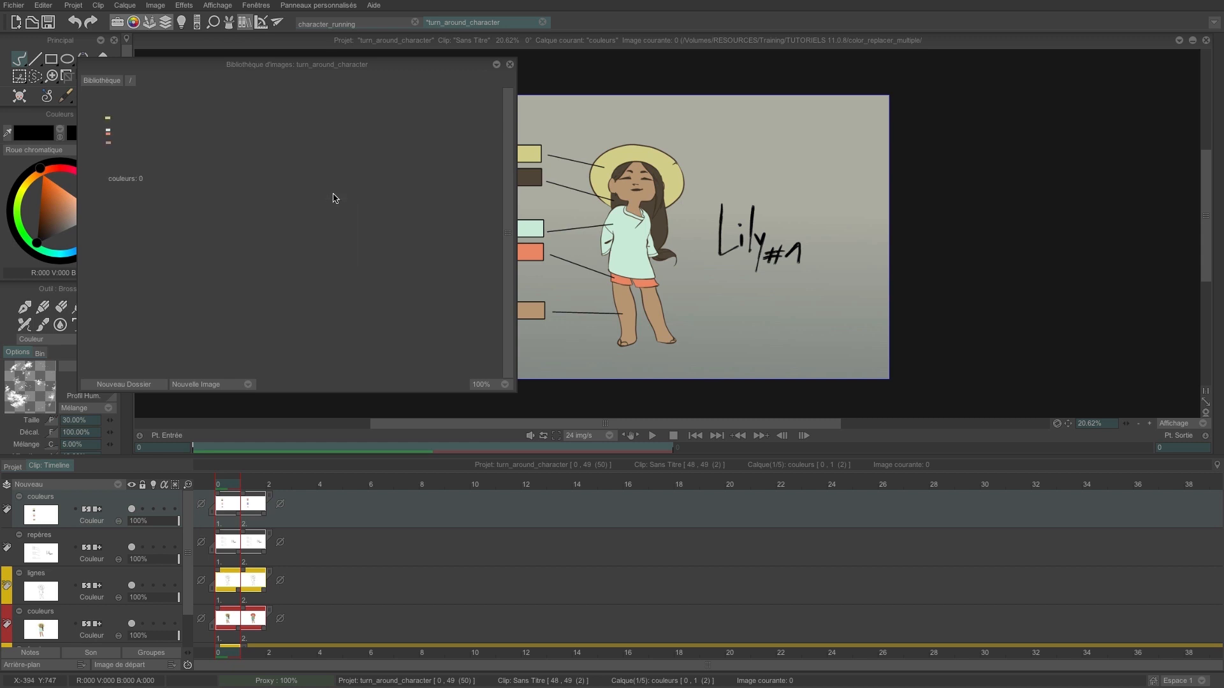
{"action": "right_click", "coordinate": [123, 179]}
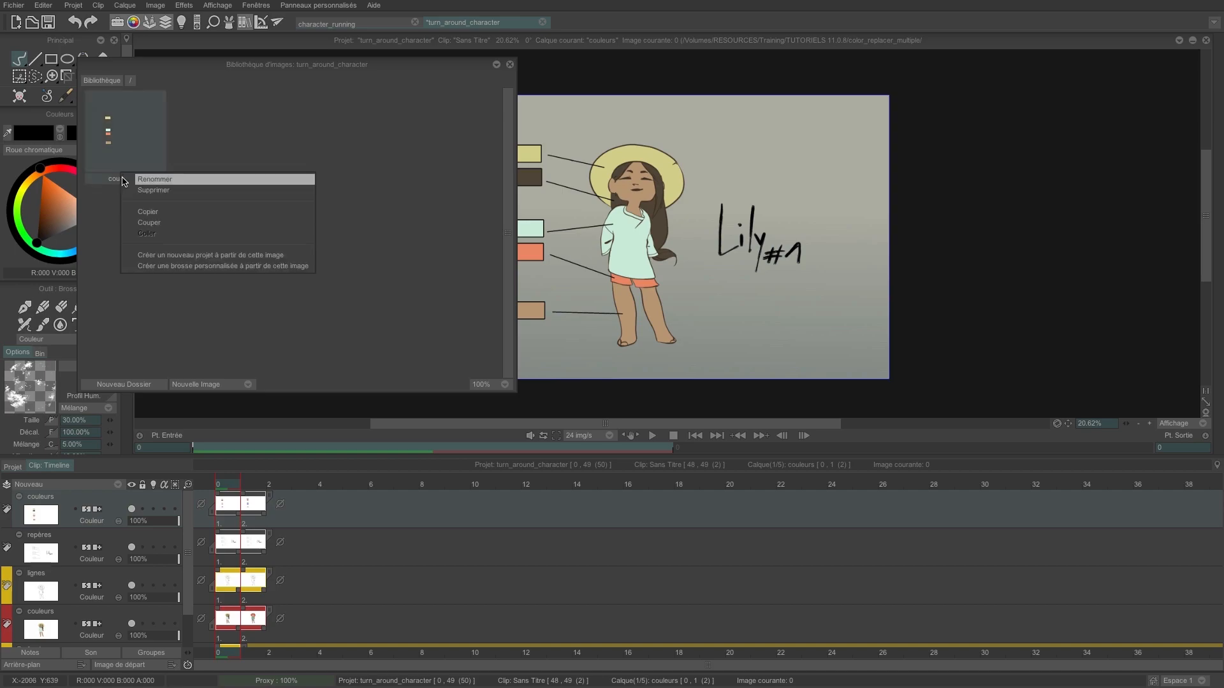
{"action": "left_click", "coordinate": [146, 183]}
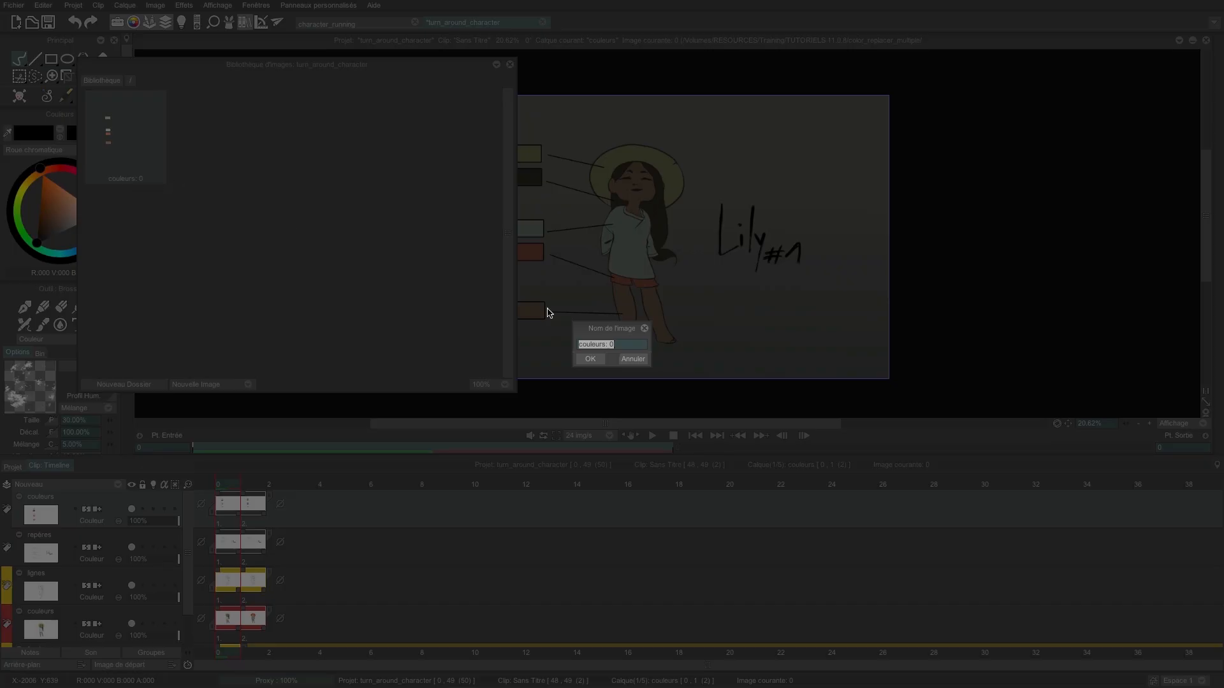
{"action": "key", "text": "Right"}
{"action": "key", "text": "Return"}
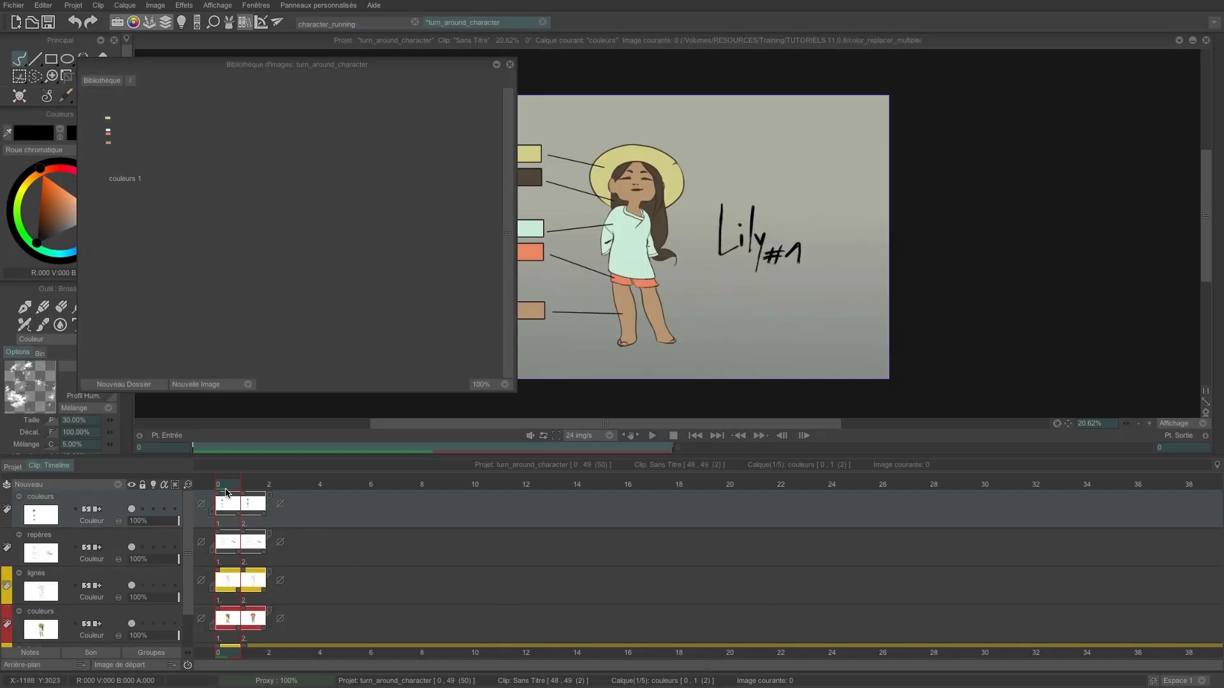
Add the second frame of the top couleurs layer to the image library, name it couleurs 2, and close the library
{"action": "left_click", "coordinate": [237, 486]}
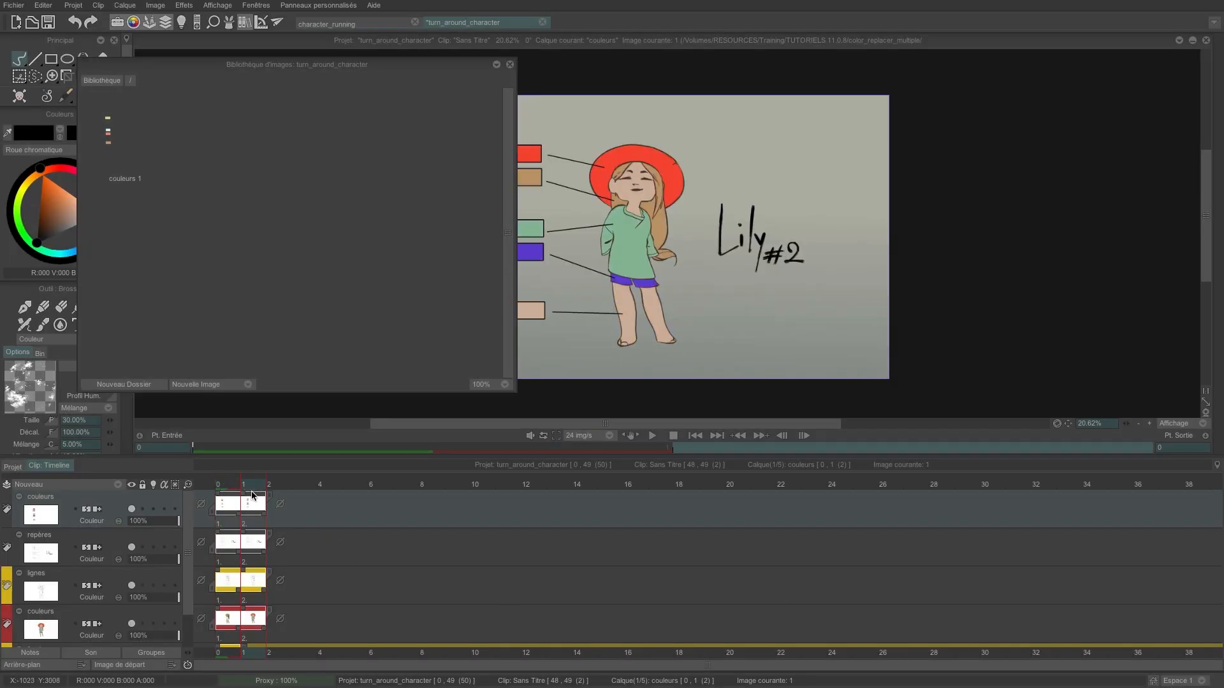
{"action": "right_click", "coordinate": [207, 202]}
{"action": "left_click", "coordinate": [226, 211]}
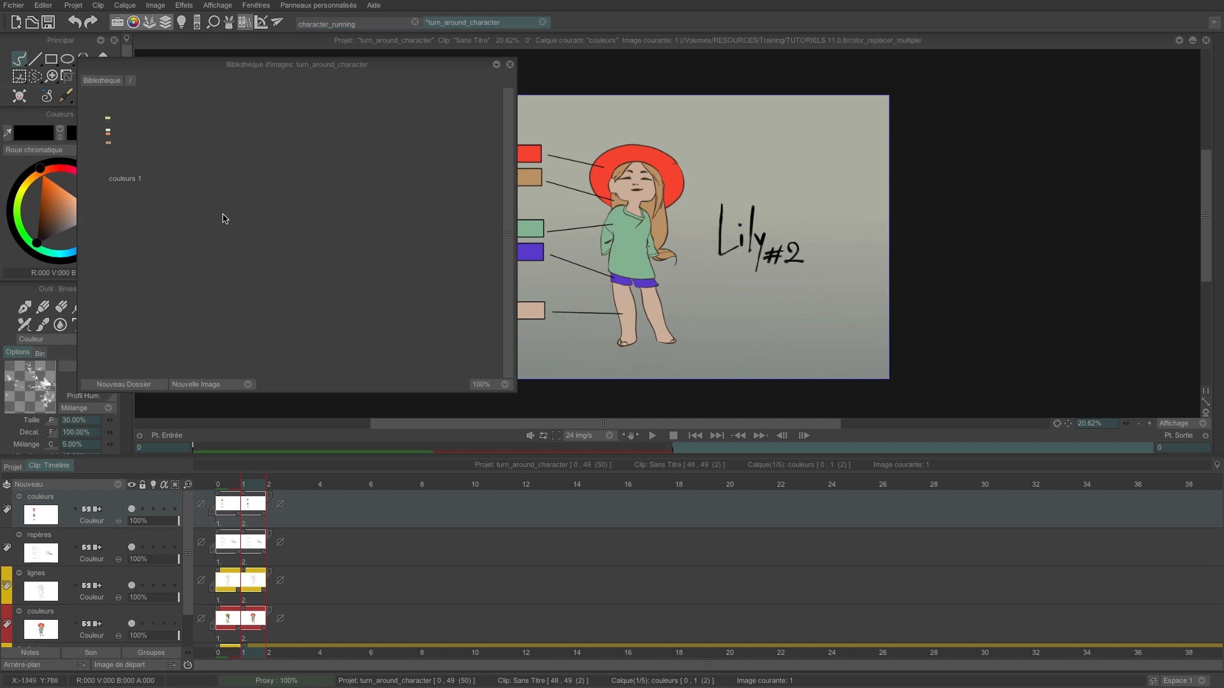
{"action": "right_click", "coordinate": [208, 181]}
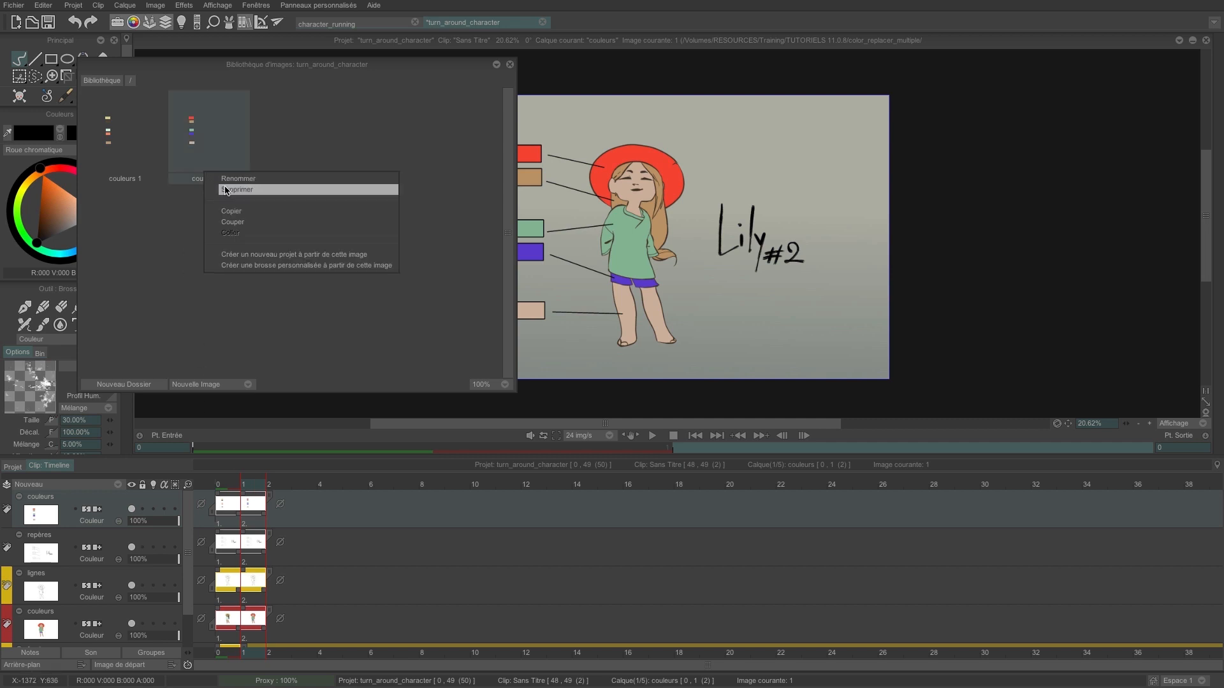
{"action": "left_click", "coordinate": [234, 180]}
{"action": "key", "text": "Return"}
{"action": "left_click", "coordinate": [510, 64]}
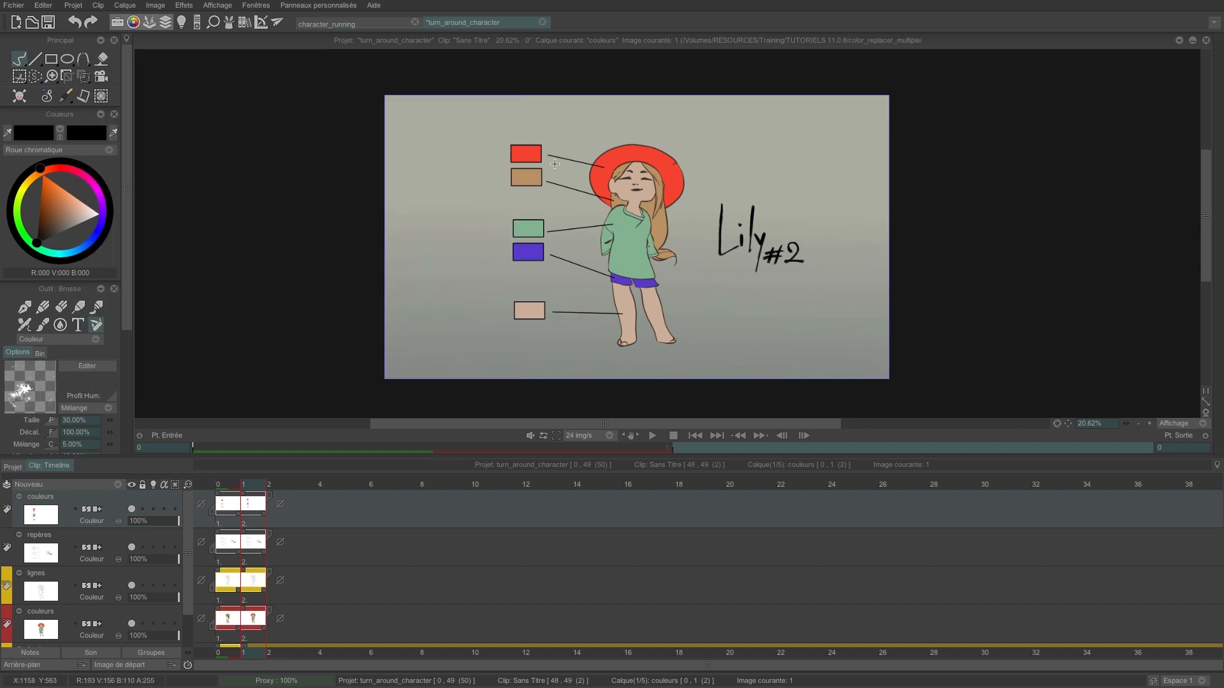
Open the FX stack clear of the drawing and add the Changeur de Couleur Multiple effect
{"action": "left_click", "coordinate": [229, 23]}
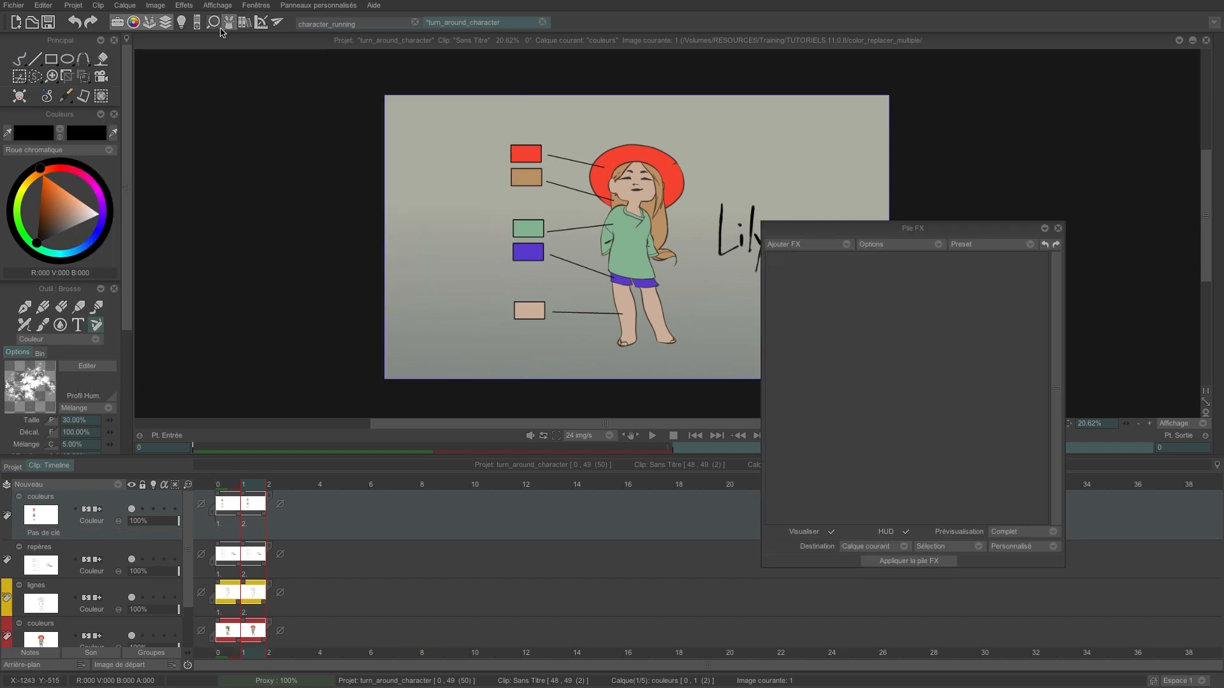
{"action": "left_click_drag", "start_coordinate": [786, 240], "coordinate": [984, 105]}
{"action": "left_click", "coordinate": [979, 107]}
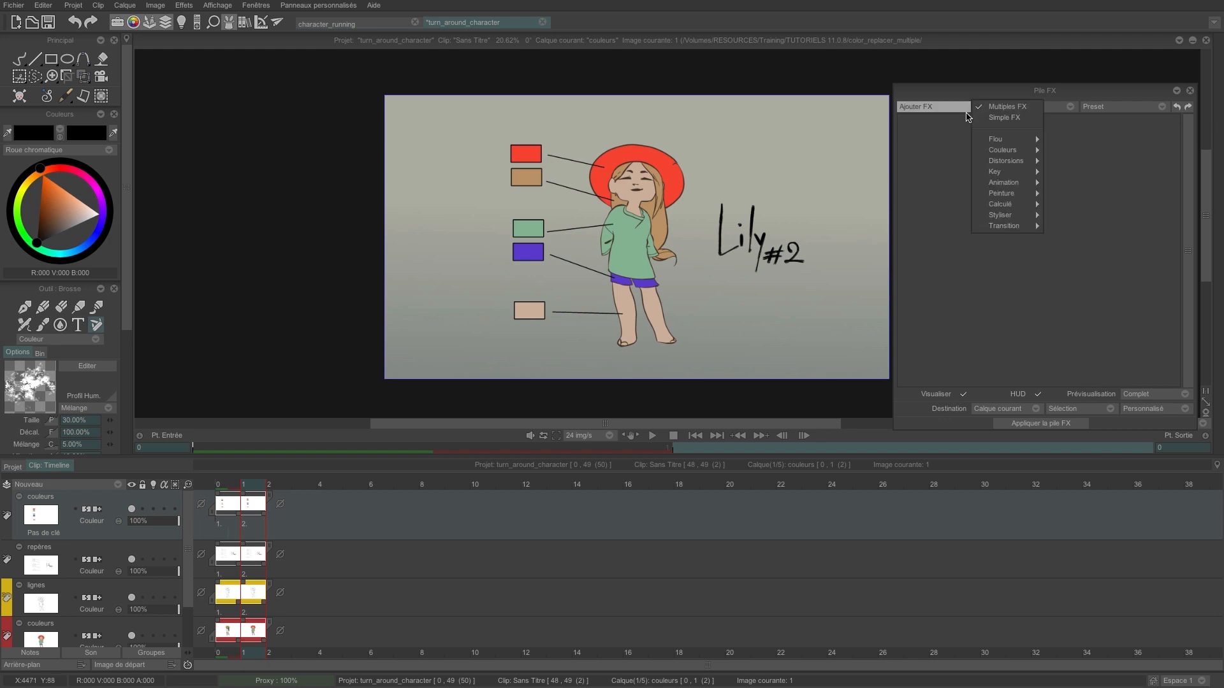
{"action": "mouse_move", "coordinate": [1017, 151]}
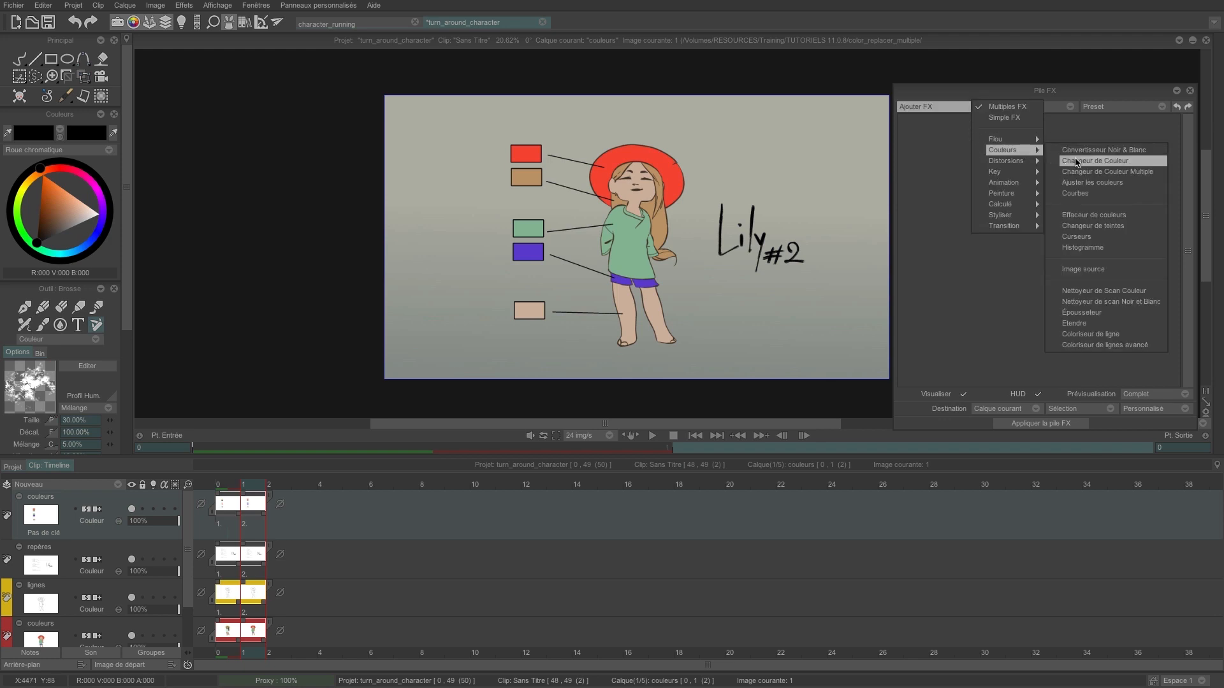
{"action": "left_click", "coordinate": [1089, 173]}
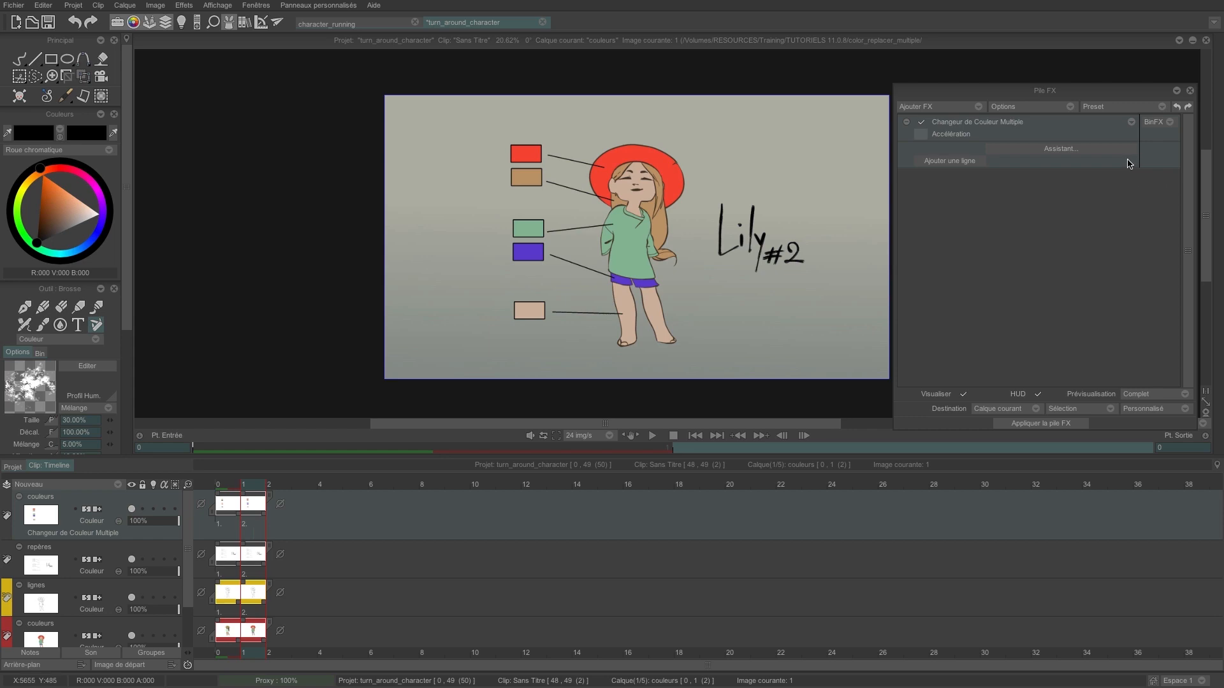
Generate the color replacement rows with the effect's assistant, using couleurs 1 as source image and couleurs 2 as destination image
{"action": "left_click", "coordinate": [1099, 152]}
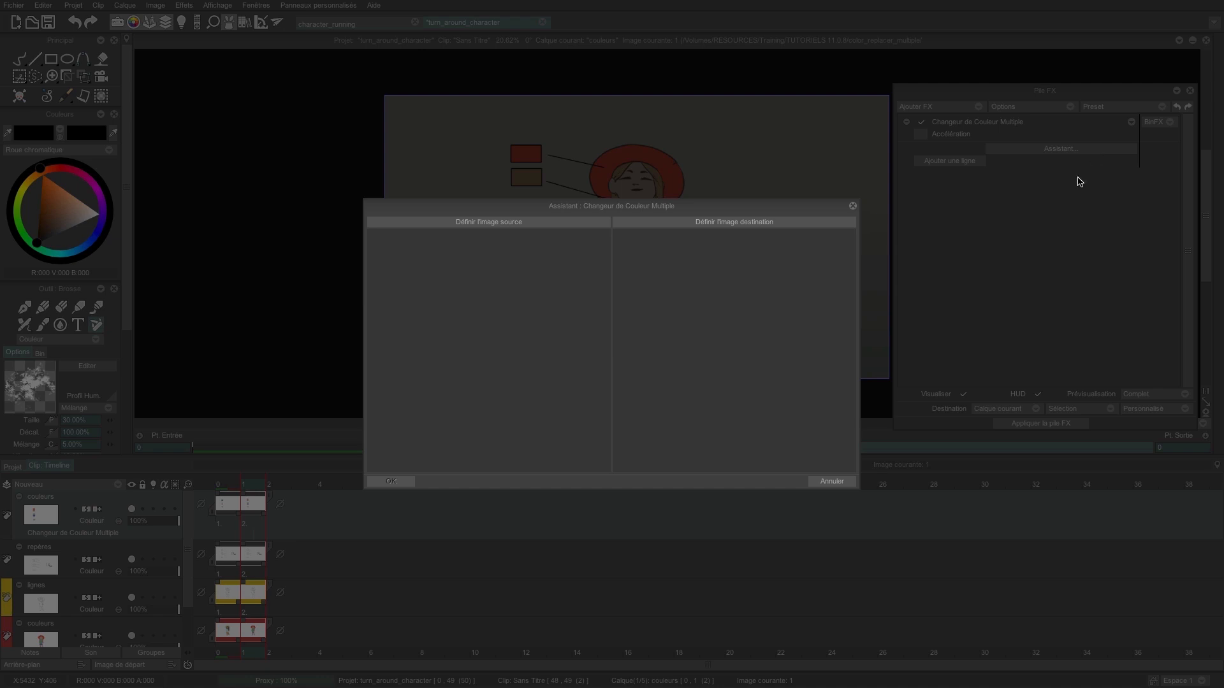
{"action": "left_click", "coordinate": [442, 227]}
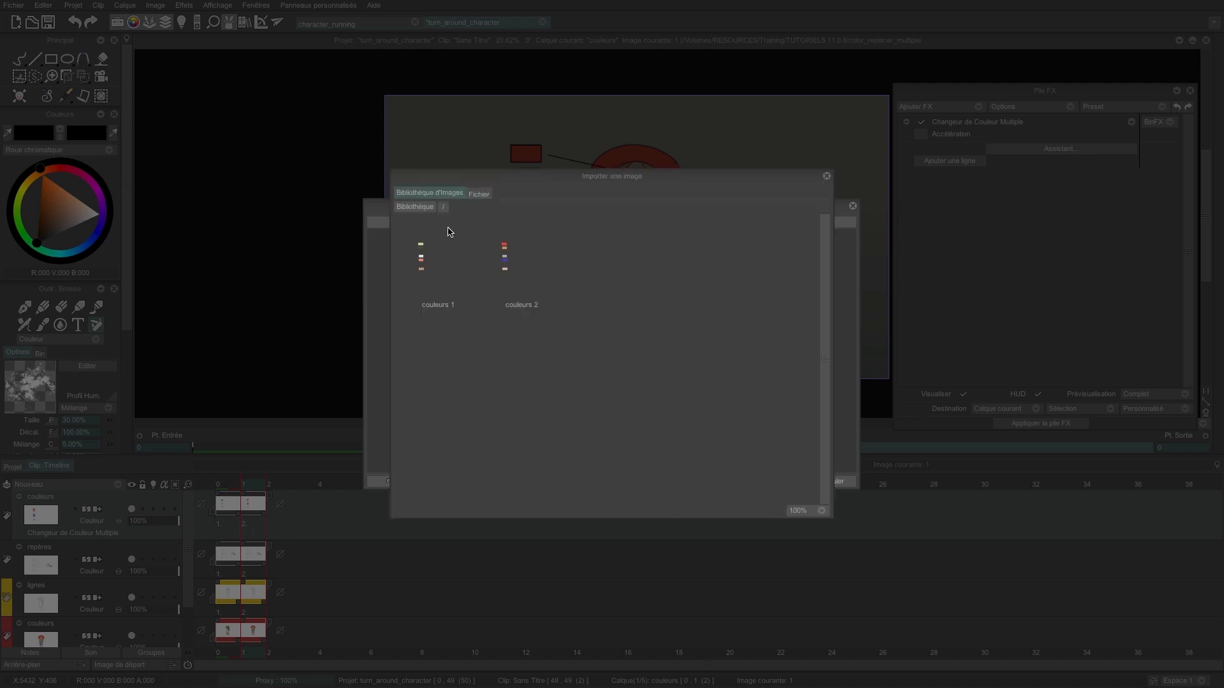
{"action": "left_click", "coordinate": [421, 267]}
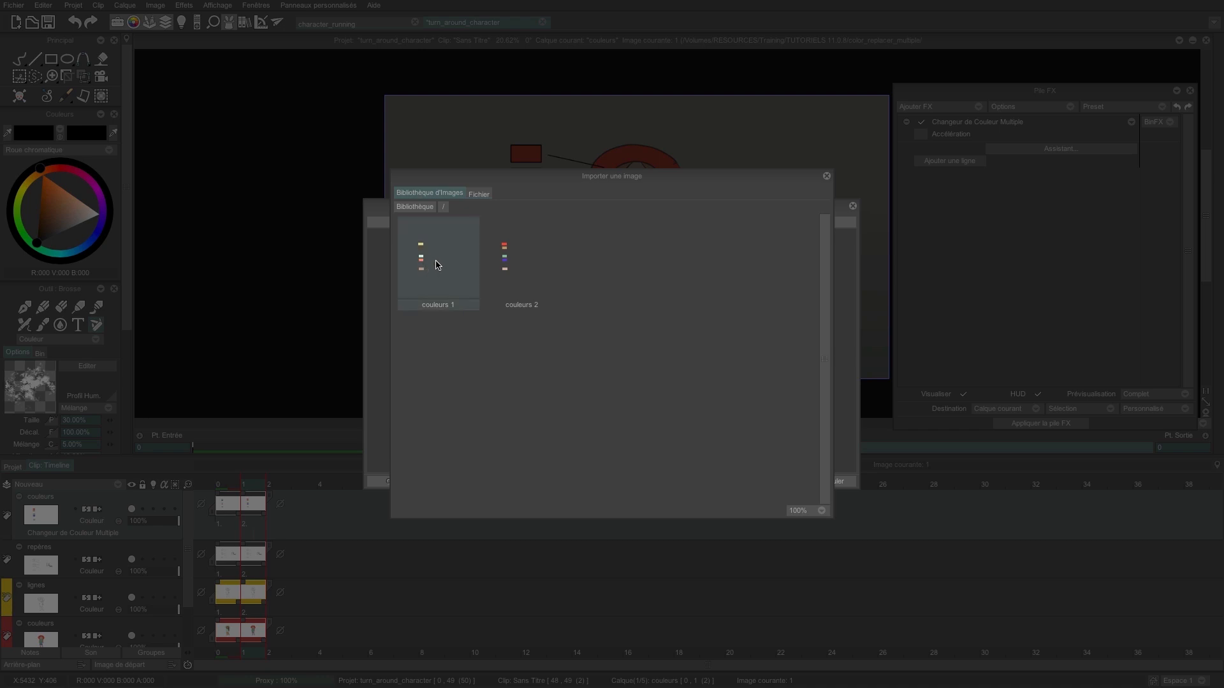
{"action": "double_click", "coordinate": [438, 266]}
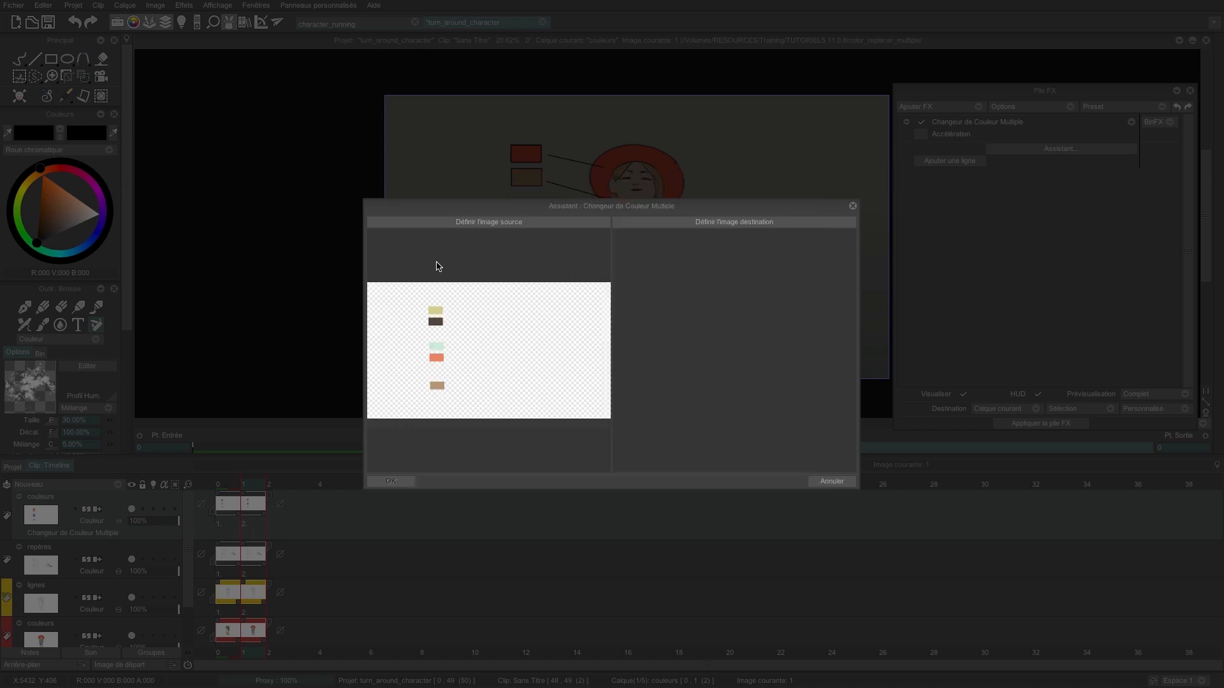
{"action": "left_click", "coordinate": [685, 224]}
{"action": "double_click", "coordinate": [504, 258]}
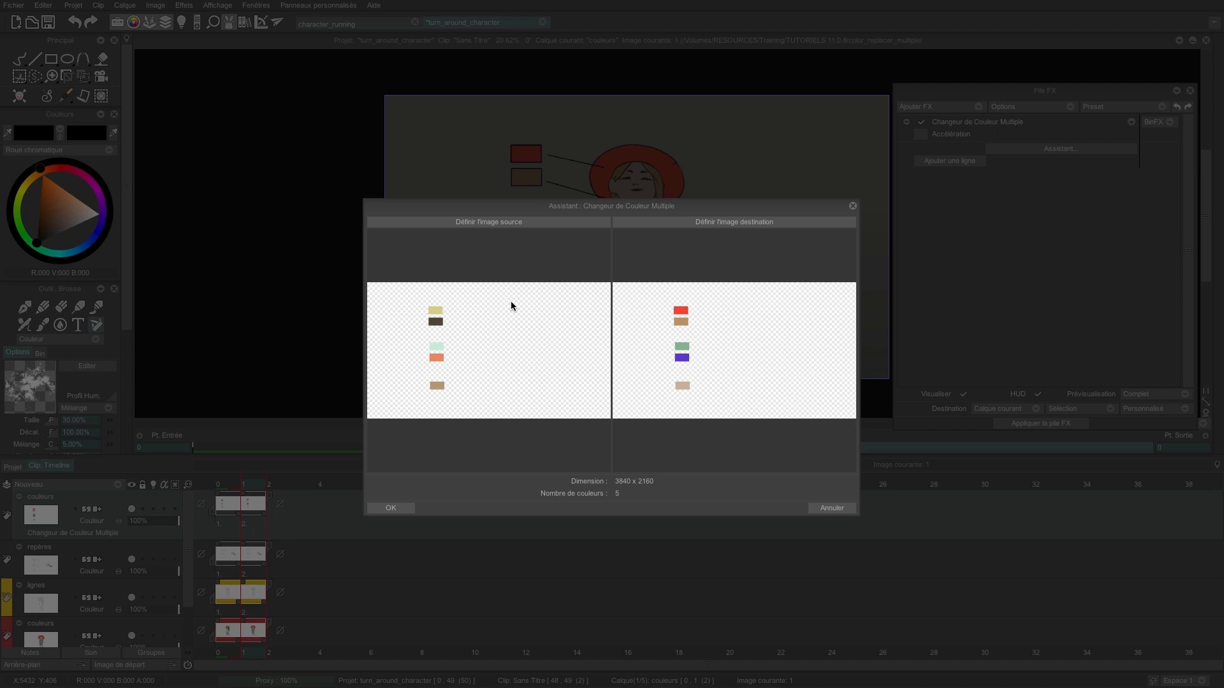
{"action": "left_click", "coordinate": [399, 509]}
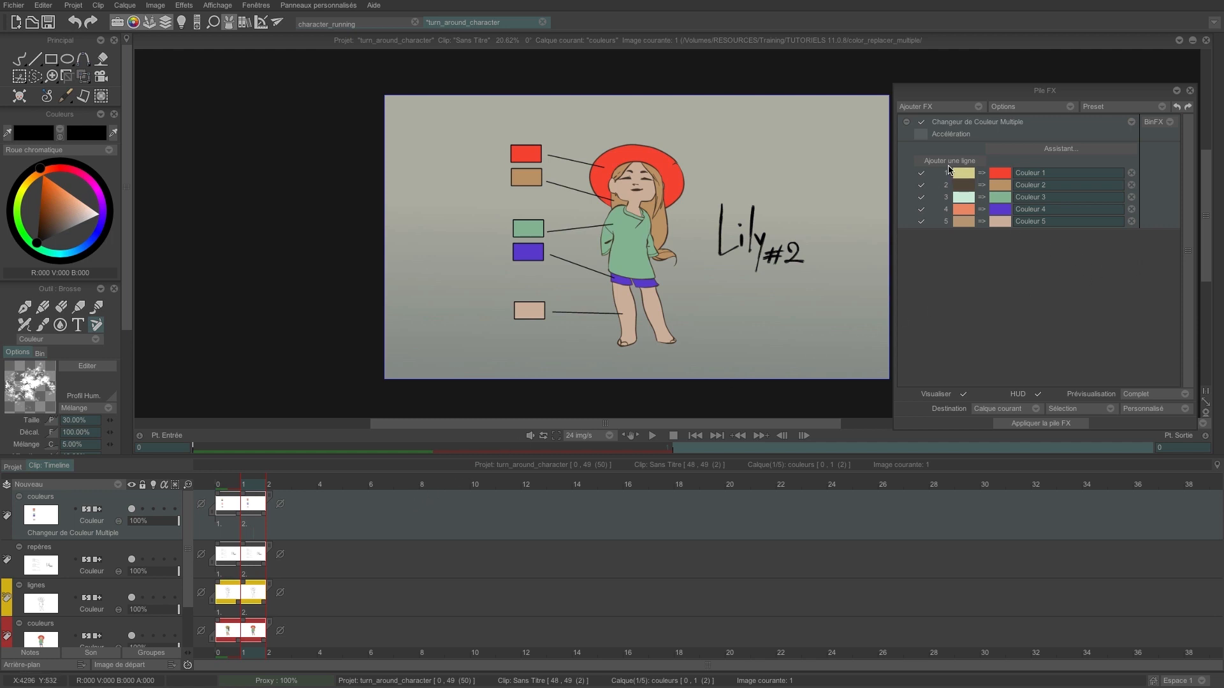
Name the five color replacement rows chapeau, cheveux, tee-shirt, short and peau, in that order
{"action": "double_click", "coordinate": [1040, 177]}
{"action": "type", "text": "chapeau"}
{"action": "double_click", "coordinate": [1045, 185]}
{"action": "type", "text": "cheveux"}
{"action": "double_click", "coordinate": [1040, 197]}
{"action": "type", "text": "tee-shirt"}
{"action": "double_click", "coordinate": [1036, 209]}
{"action": "type", "text": "short"}
{"action": "double_click", "coordinate": [1032, 221]}
{"action": "type", "text": "peau"}
{"action": "key", "text": "Return"}
Save the FX stack as a preset named changements_couleurs_lily
{"action": "left_click", "coordinate": [1161, 107]}
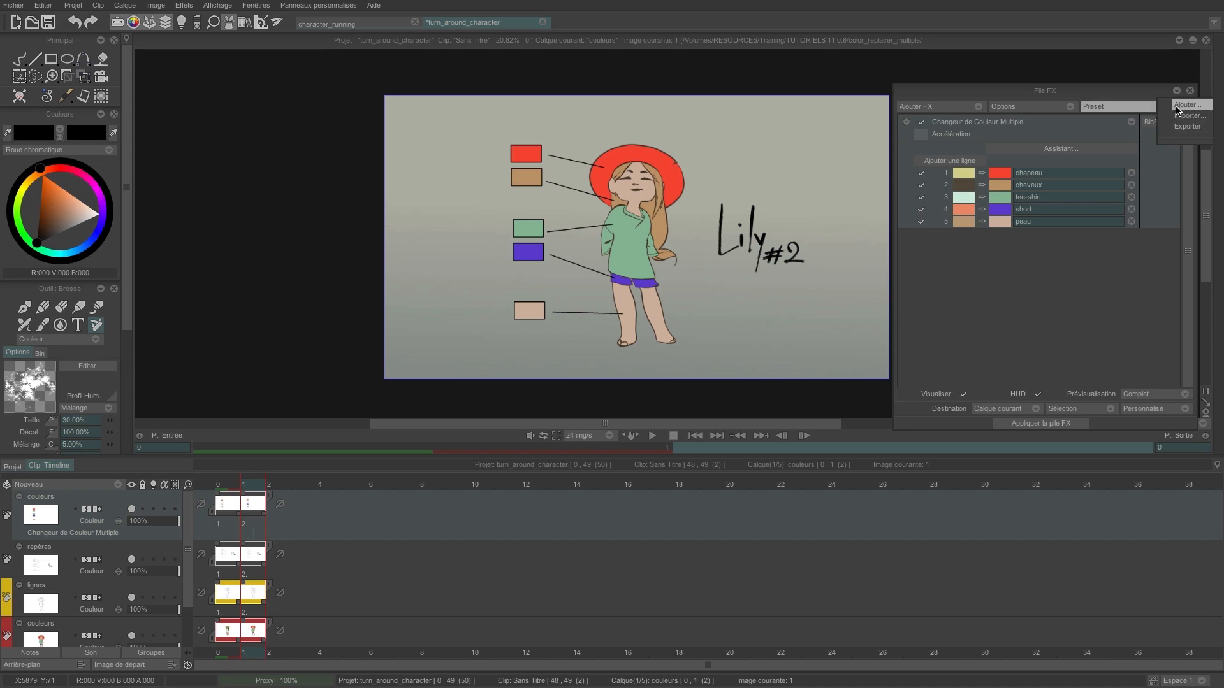
{"action": "left_click", "coordinate": [1186, 105]}
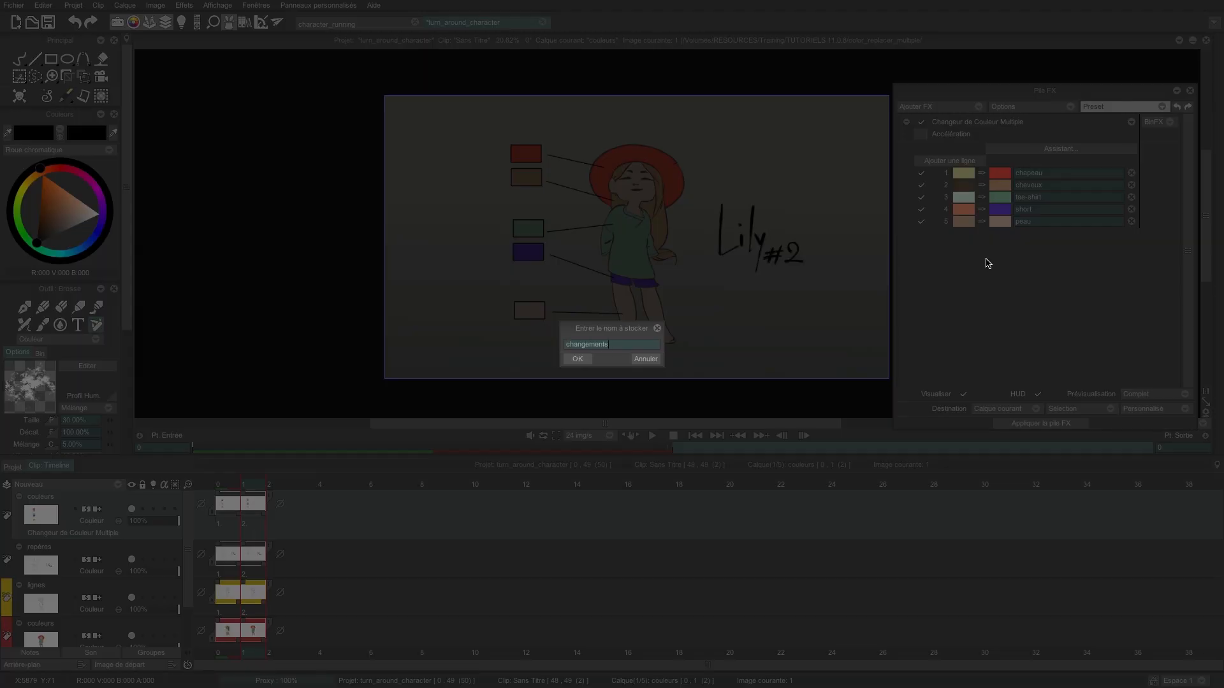
{"action": "left_click", "coordinate": [574, 357]}
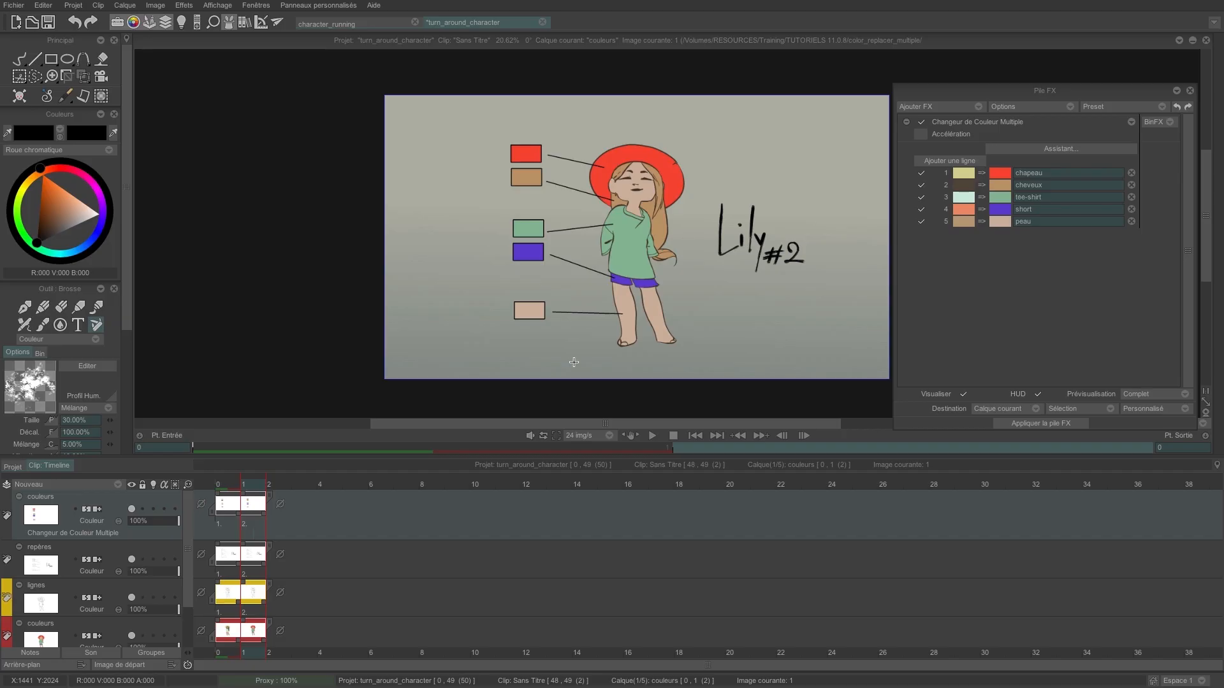
Switch to the character_running project, load the changements_couleurs_lily preset into the FX stack and enable its visualization
{"action": "left_click", "coordinate": [328, 23]}
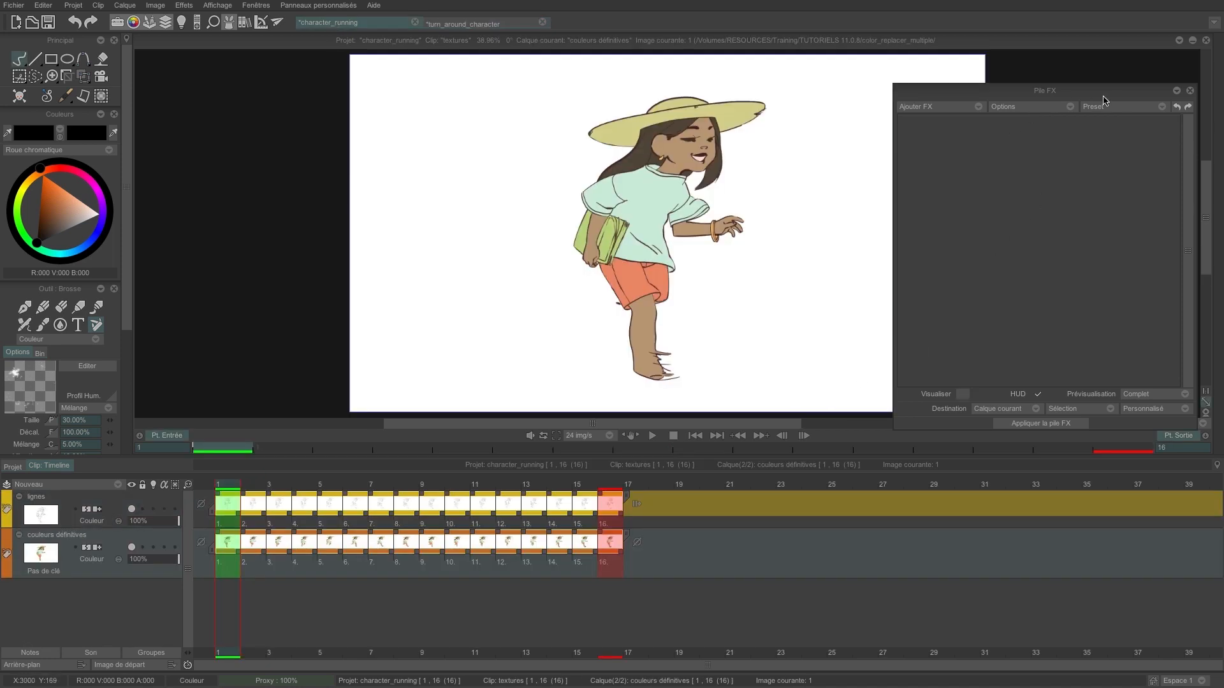
{"action": "left_click", "coordinate": [1159, 106]}
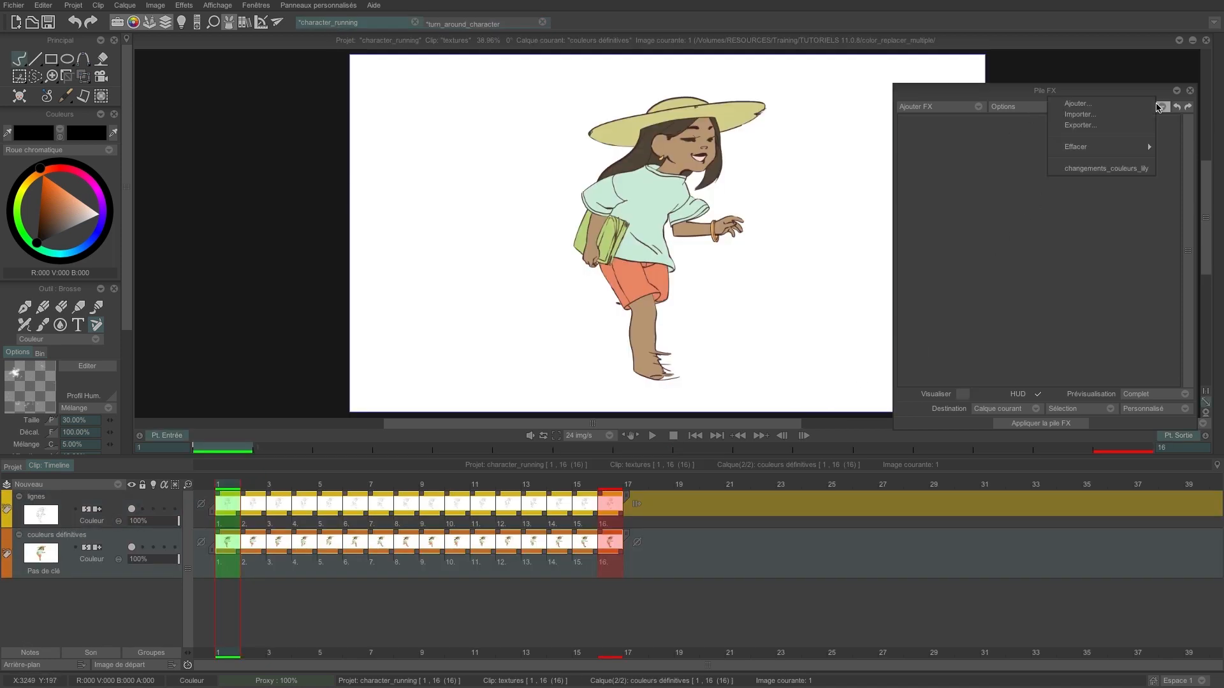
{"action": "left_click", "coordinate": [1118, 172]}
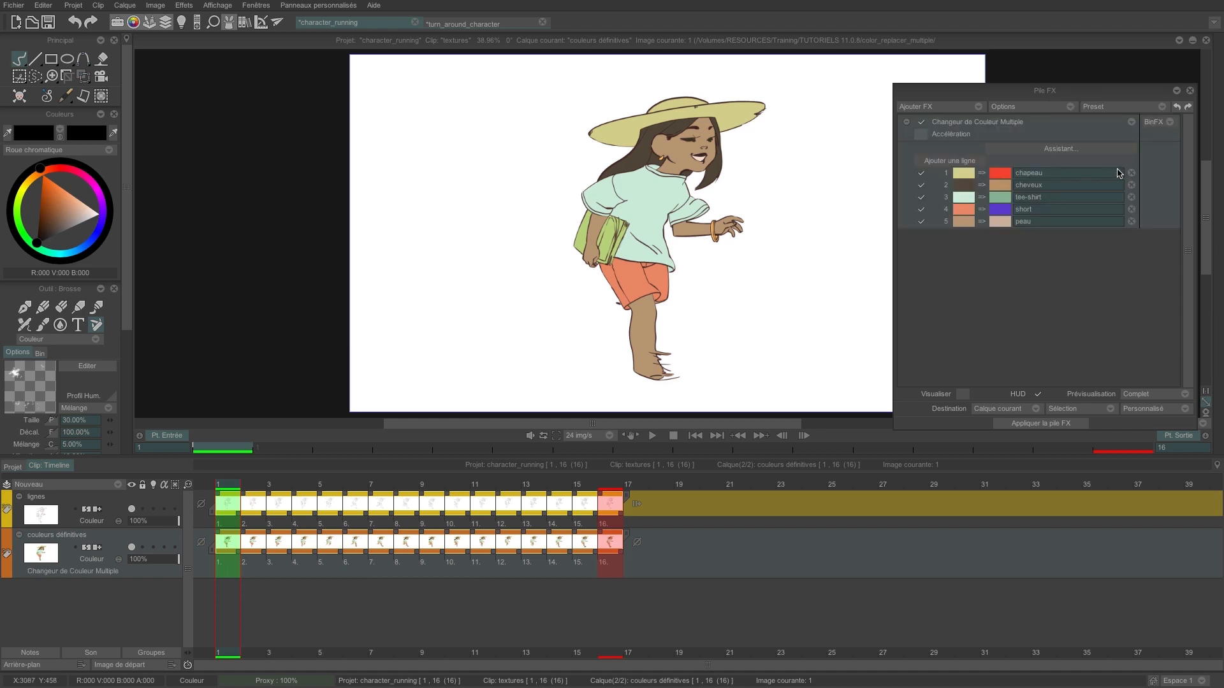
{"action": "left_click", "coordinate": [962, 395]}
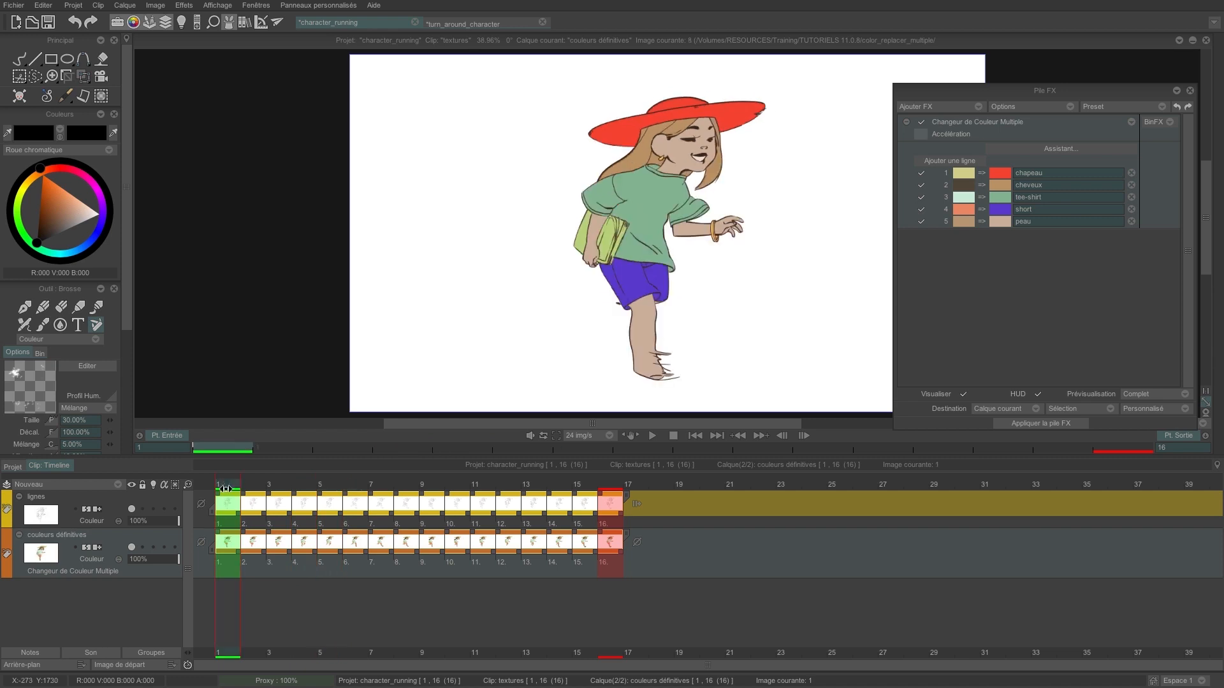
Try orange as the chapeau row's destination color during playback, and set that color to bright red
{"action": "left_click_drag", "start_coordinate": [1000, 172], "coordinate": [55, 201]}
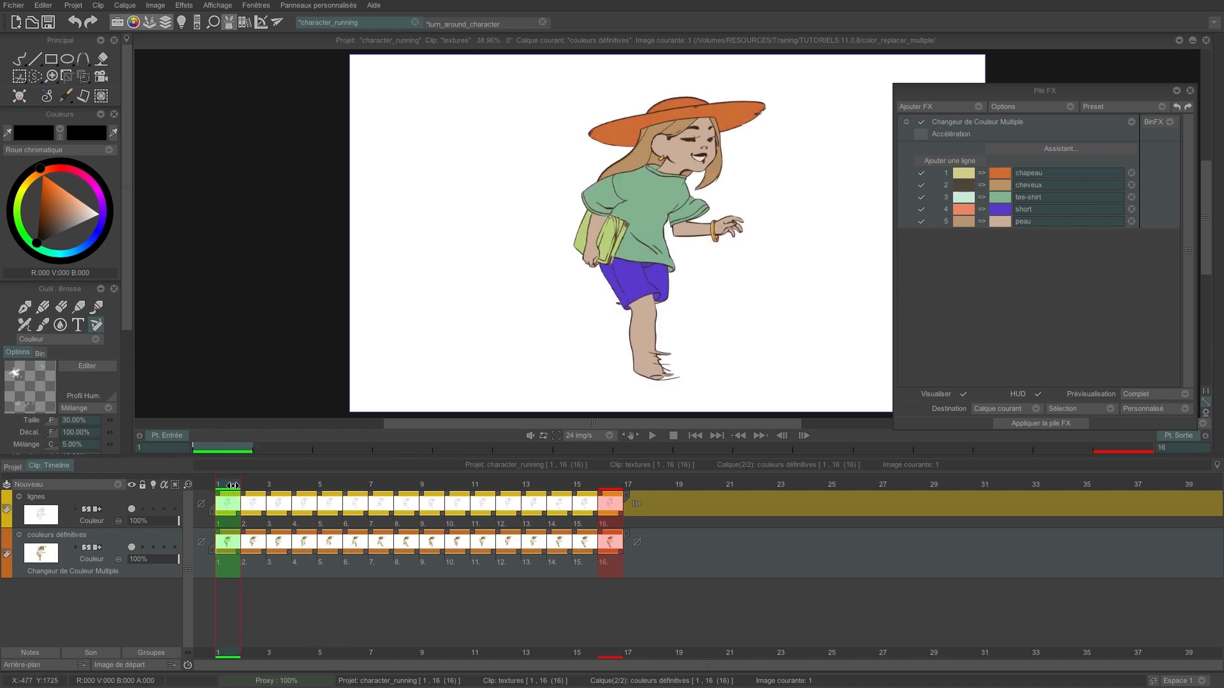
{"action": "key", "text": "Return"}
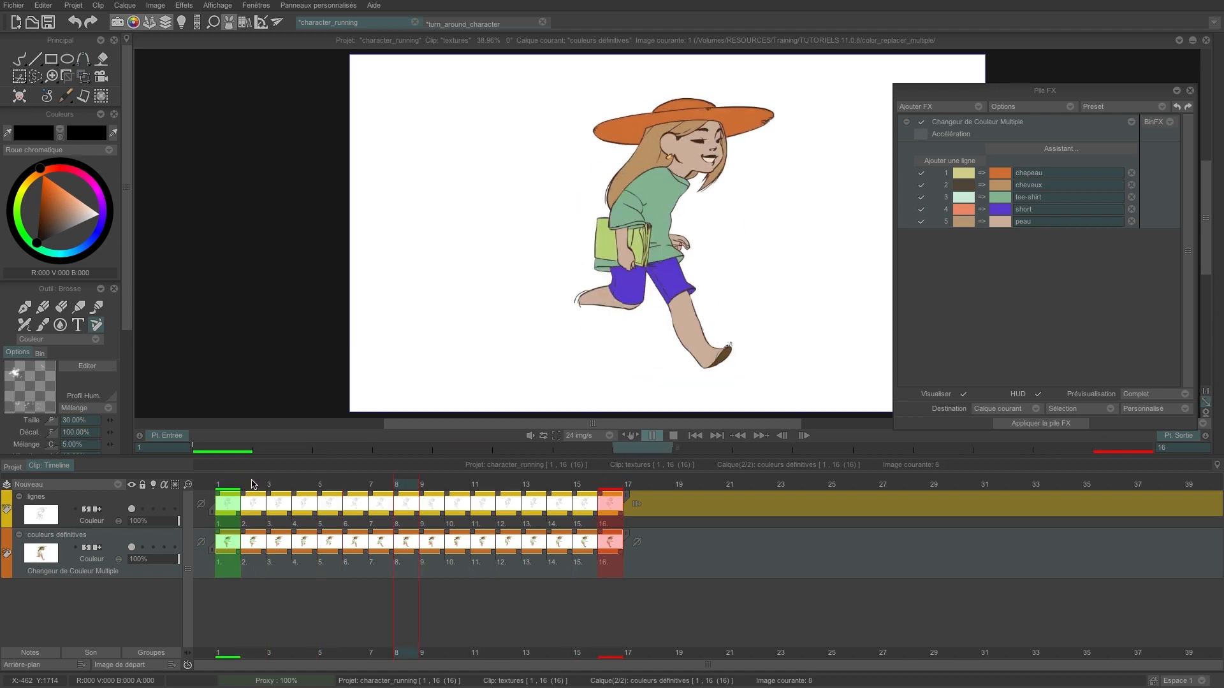
{"action": "key", "text": "ctrl+z"}
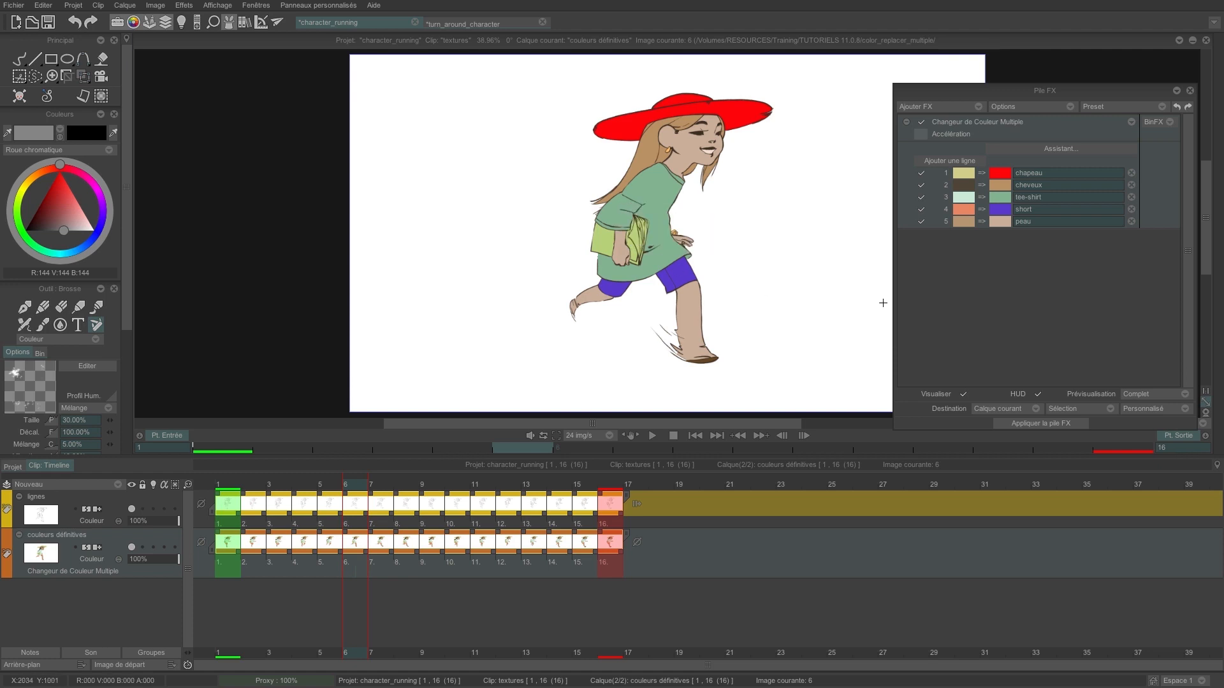
Add a sixth color replacement row with the light green of the girl's book as source and blue as destination
{"action": "left_click", "coordinate": [942, 162]}
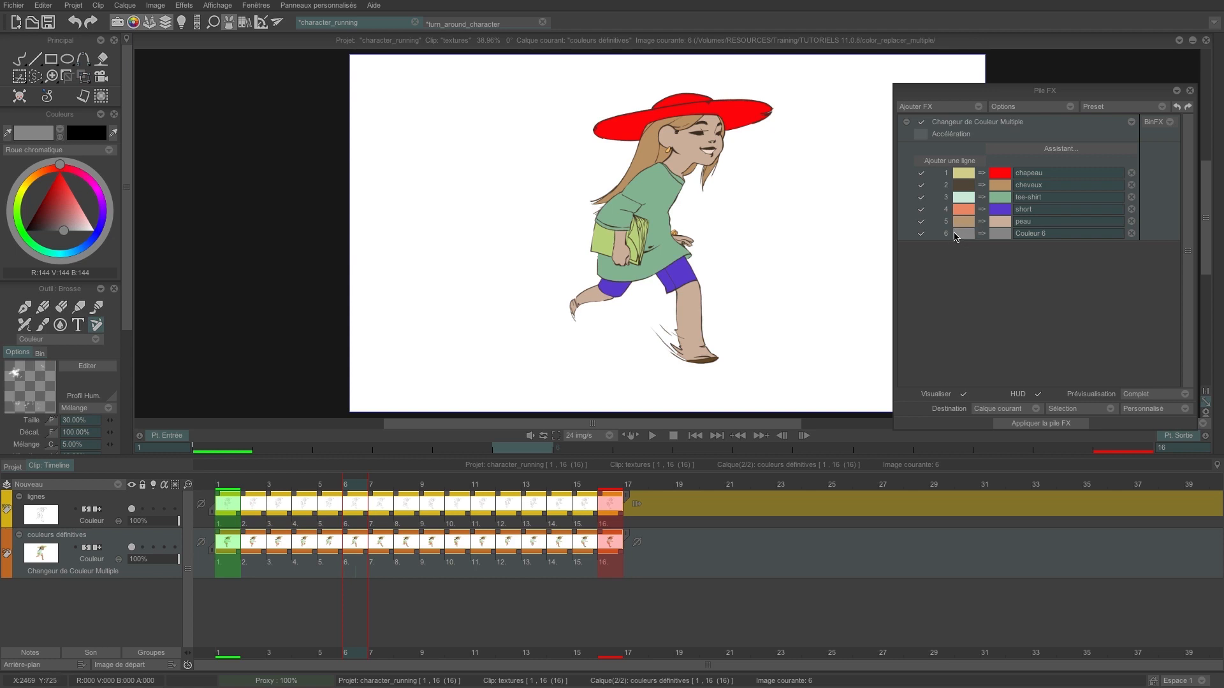
{"action": "left_click", "coordinate": [599, 244]}
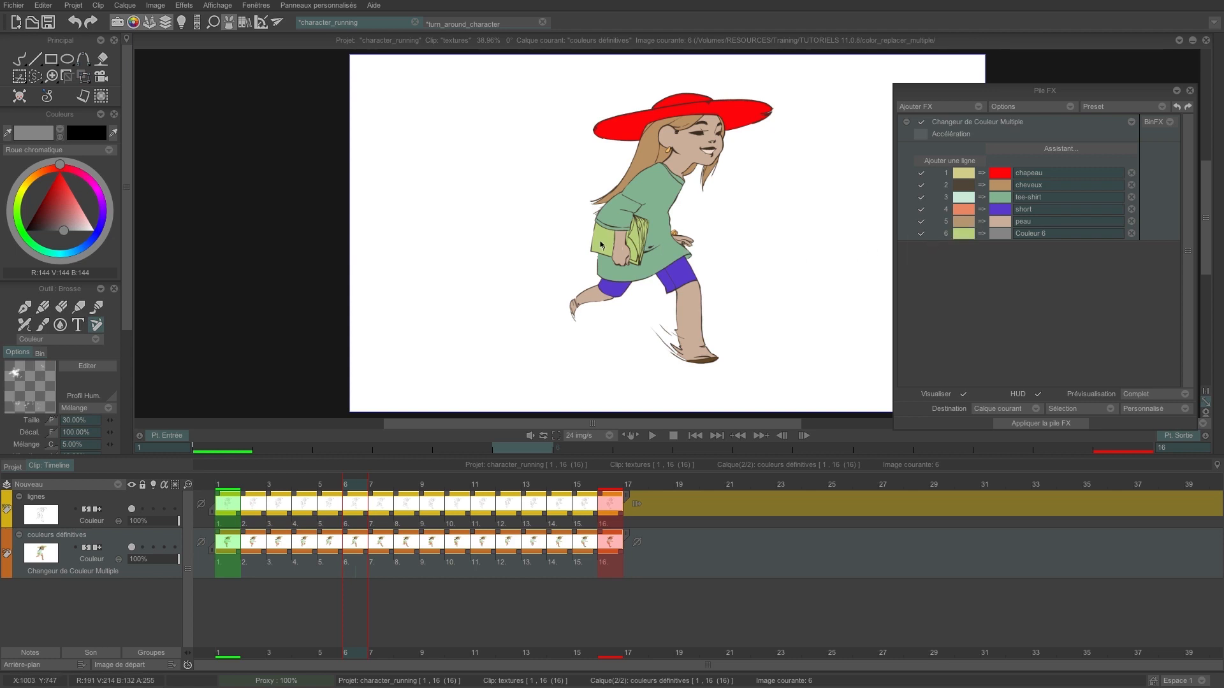
{"action": "left_click", "coordinate": [1000, 234]}
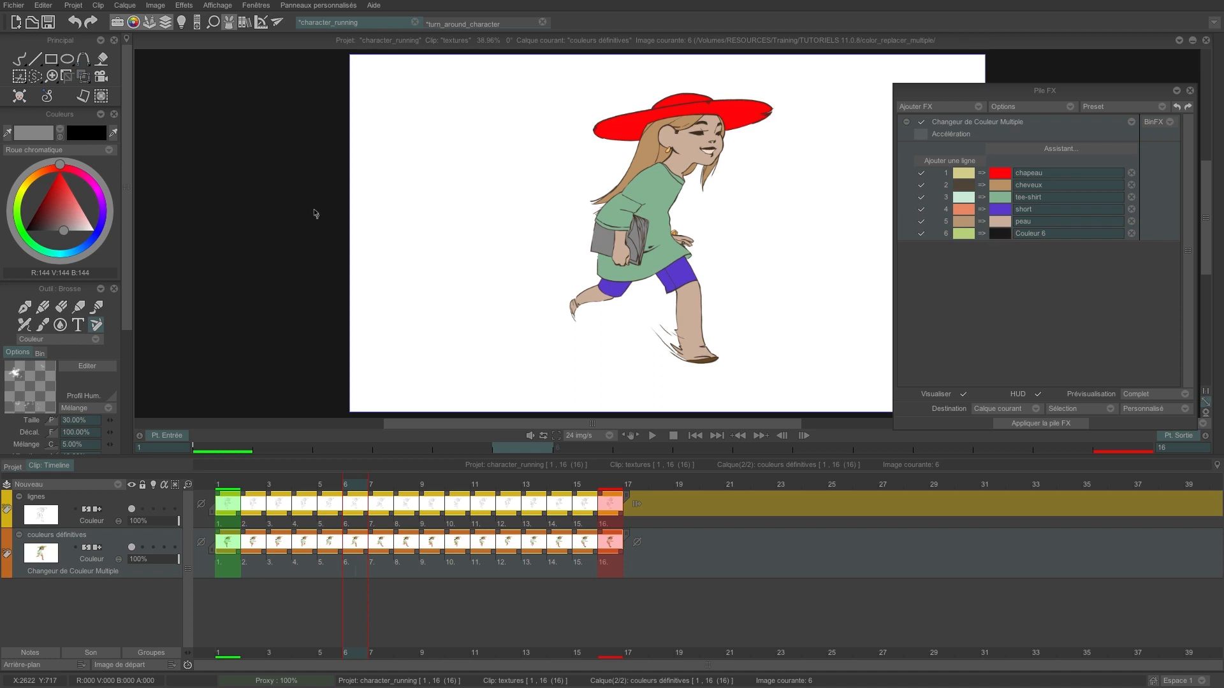
{"action": "left_click", "coordinate": [96, 239]}
Check the recolored book across the animation frames and change the sixth row's destination color to dark red
{"action": "left_click", "coordinate": [233, 484]}
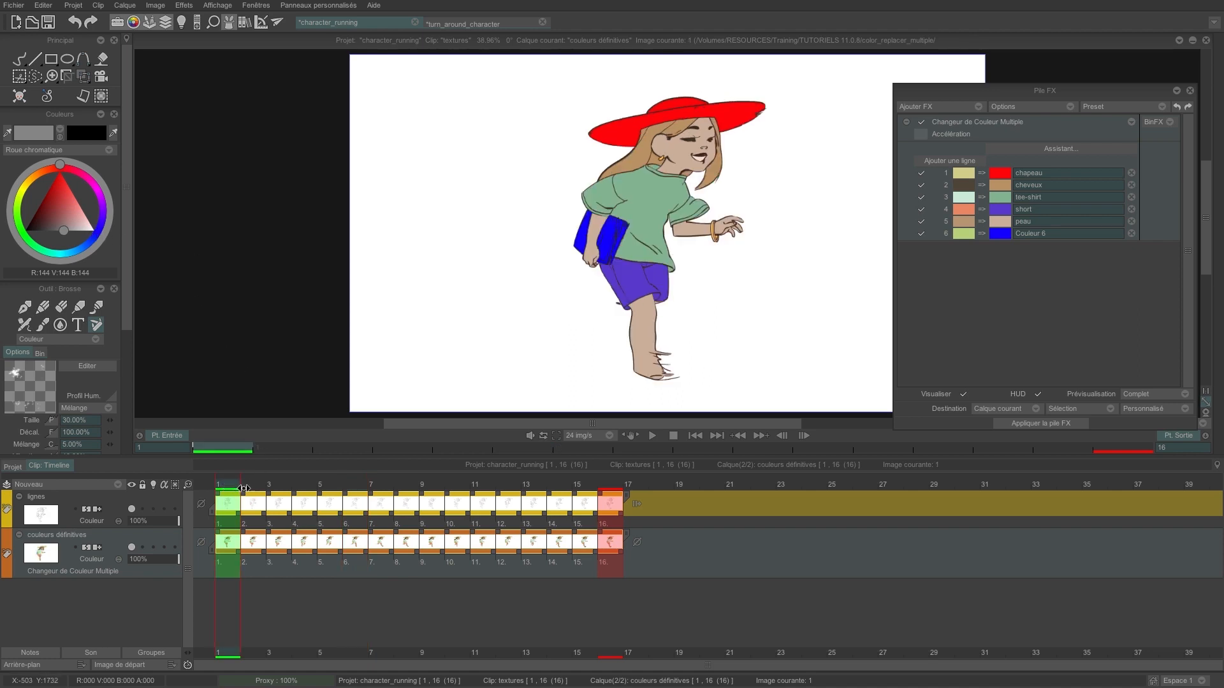
{"action": "left_click_drag", "start_coordinate": [244, 488], "coordinate": [584, 478]}
{"action": "left_click_drag", "start_coordinate": [1000, 233], "coordinate": [62, 207]}
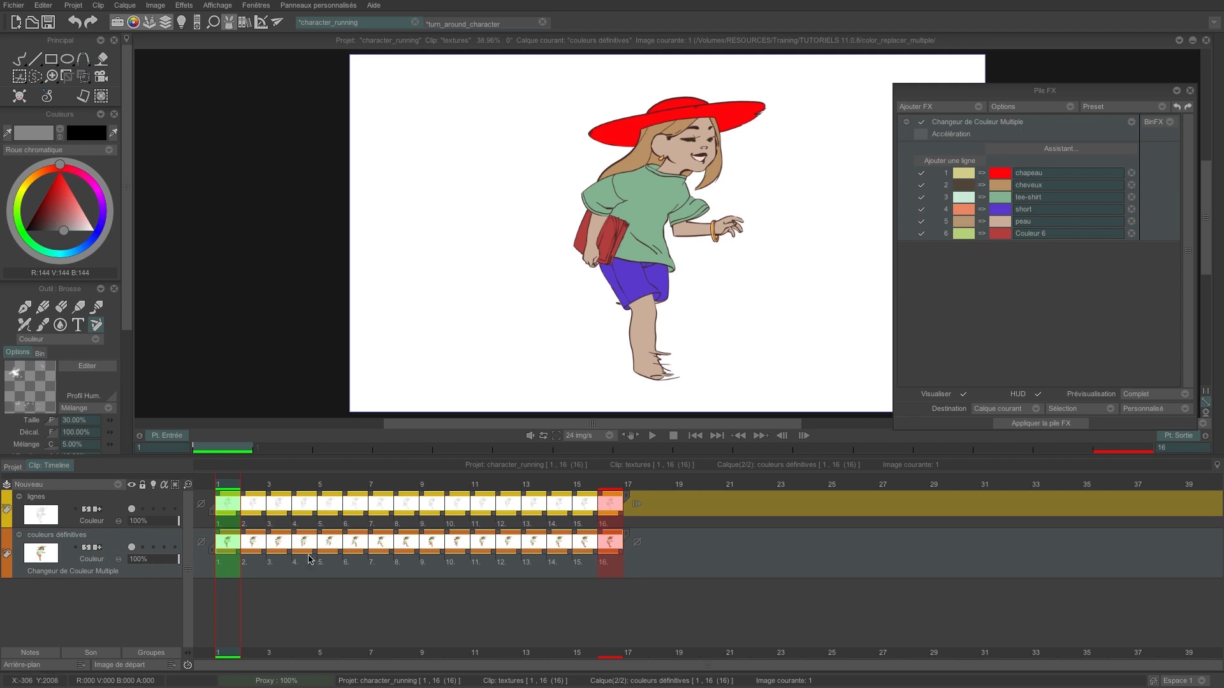
Set the FX stack to process all instances (Toutes les instances) of the current layer, applied on the instance heads
{"action": "left_click", "coordinate": [1094, 411]}
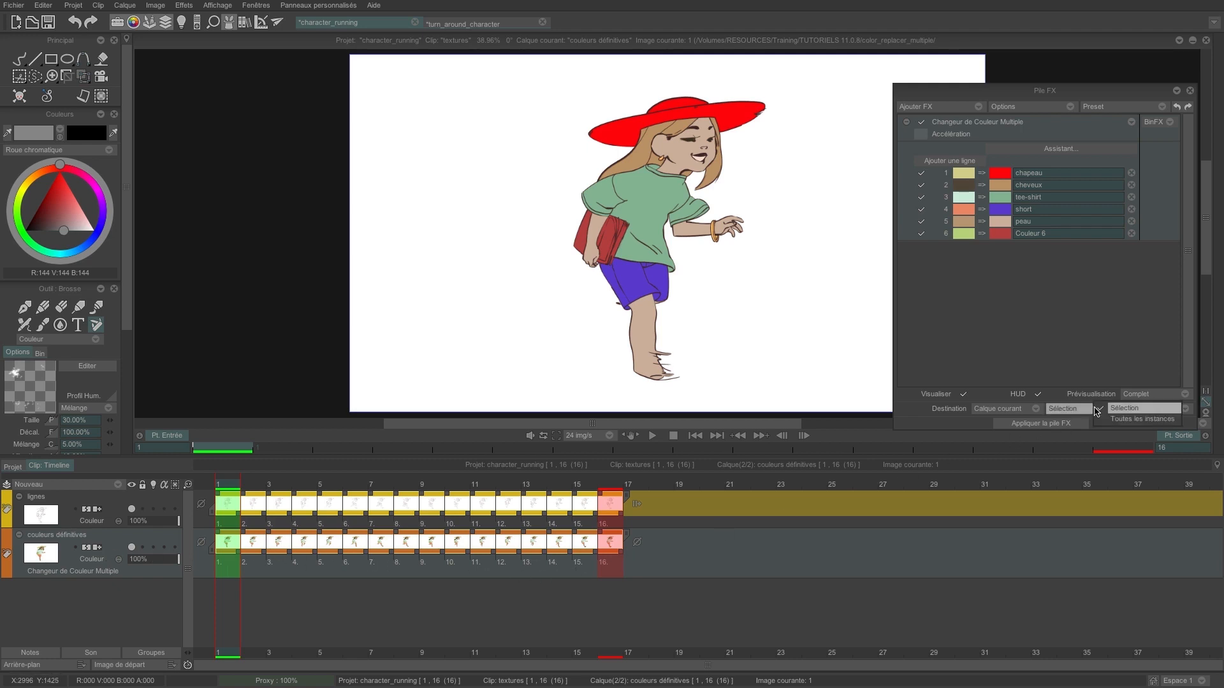
{"action": "left_click", "coordinate": [1125, 420]}
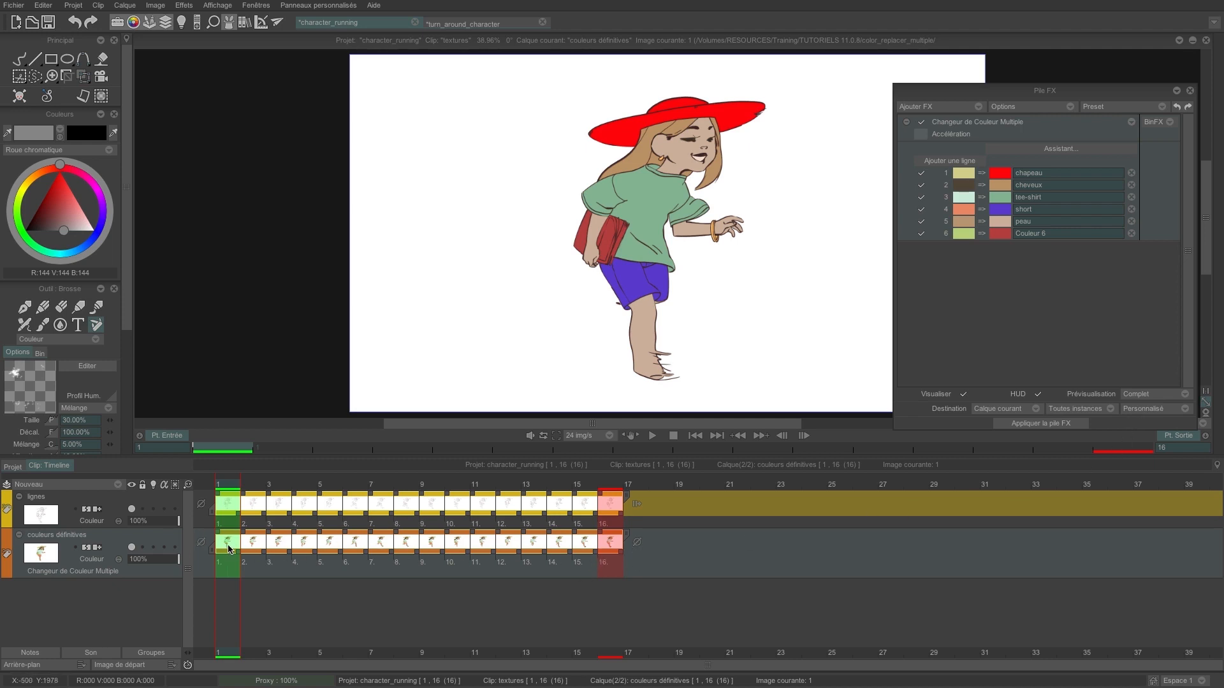
{"action": "left_click", "coordinate": [1158, 410]}
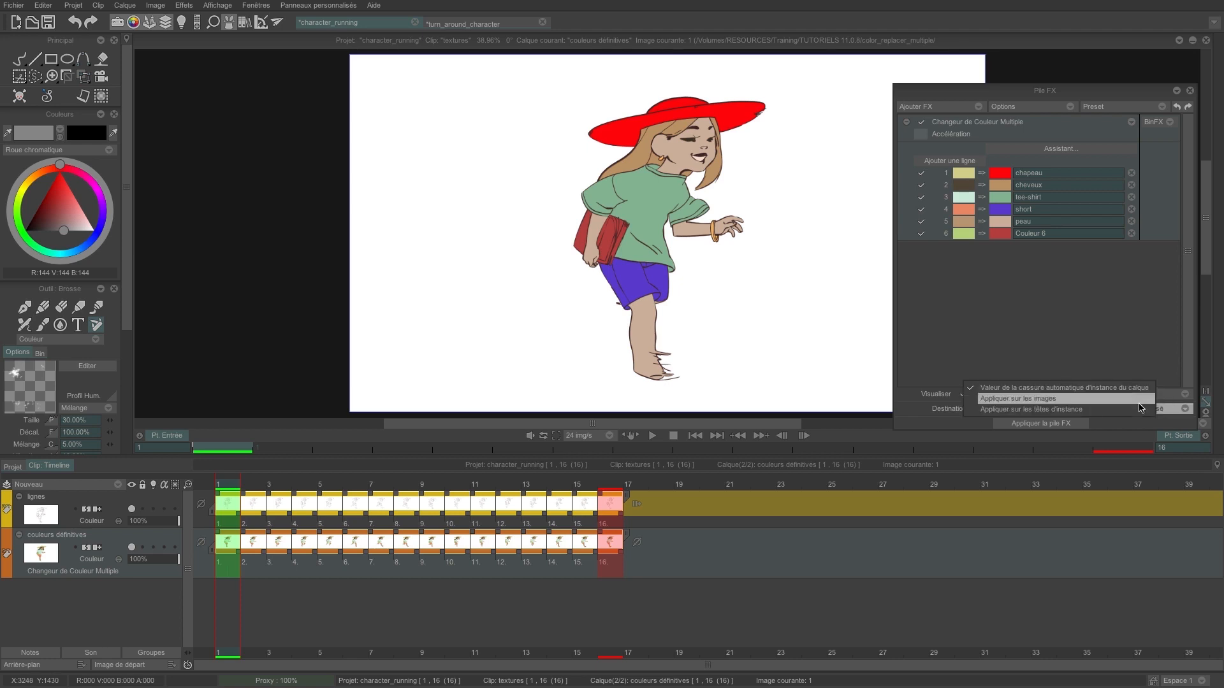
{"action": "left_click", "coordinate": [1143, 410]}
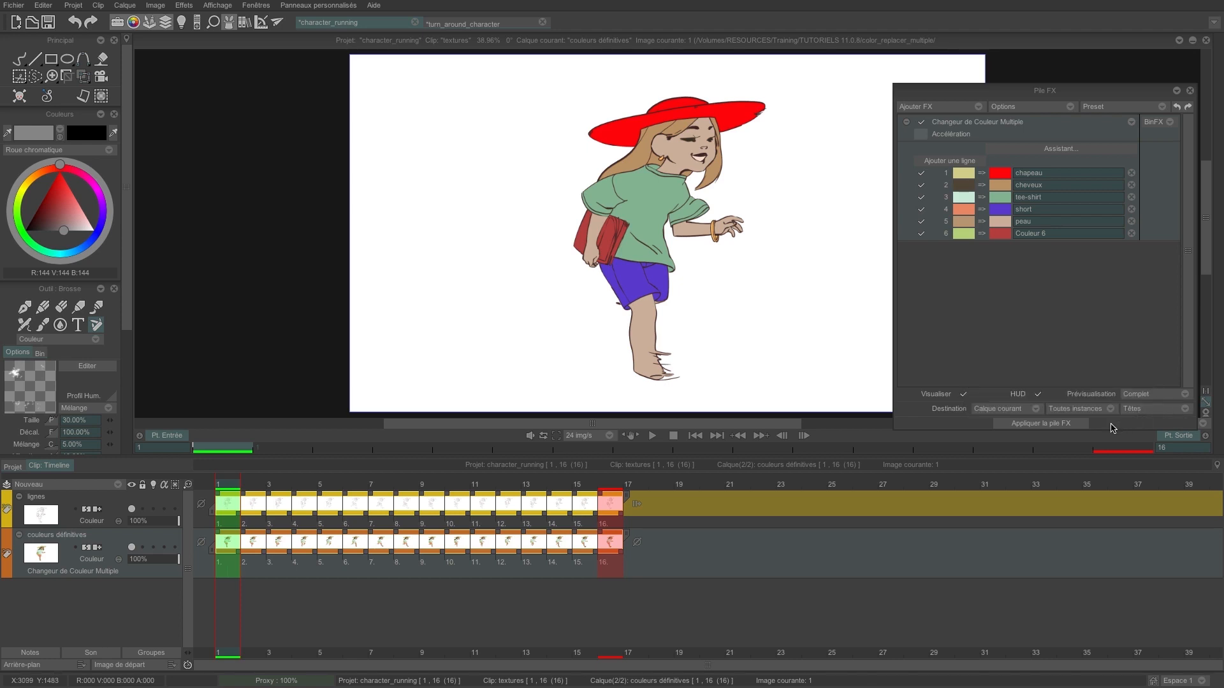
Apply the FX stack to the couleurs définitives layer, close the stack and play back the recolored animation
{"action": "left_click", "coordinate": [1060, 425]}
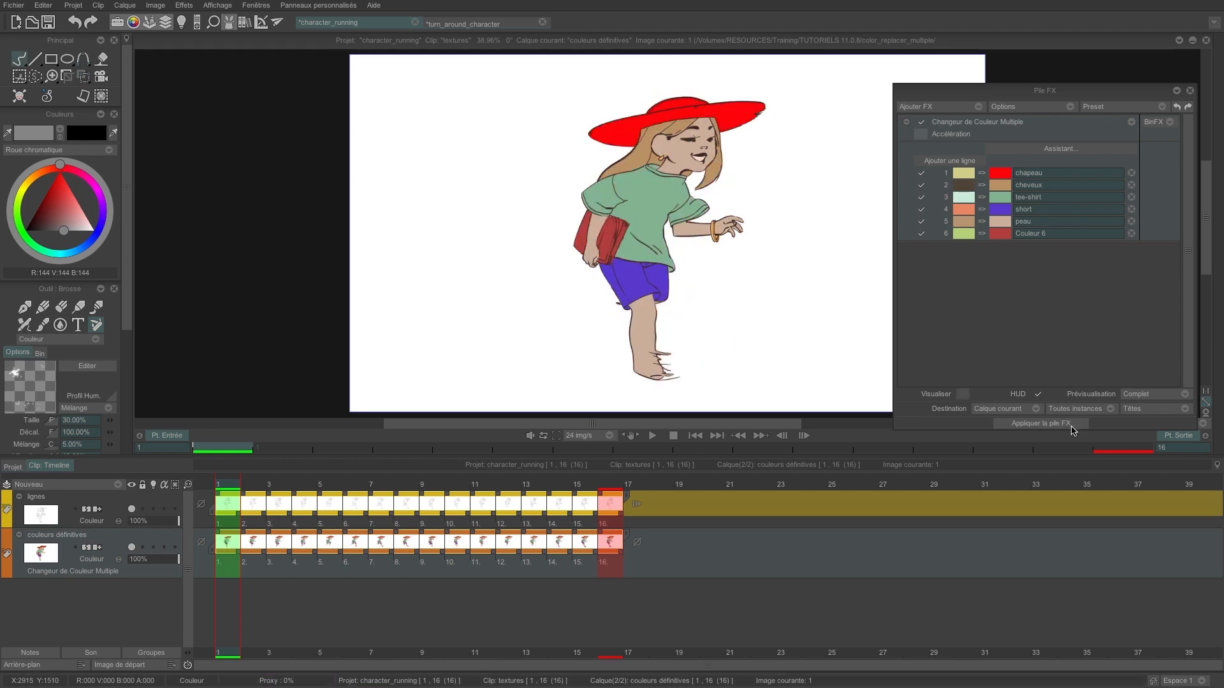
{"action": "left_click", "coordinate": [1189, 91]}
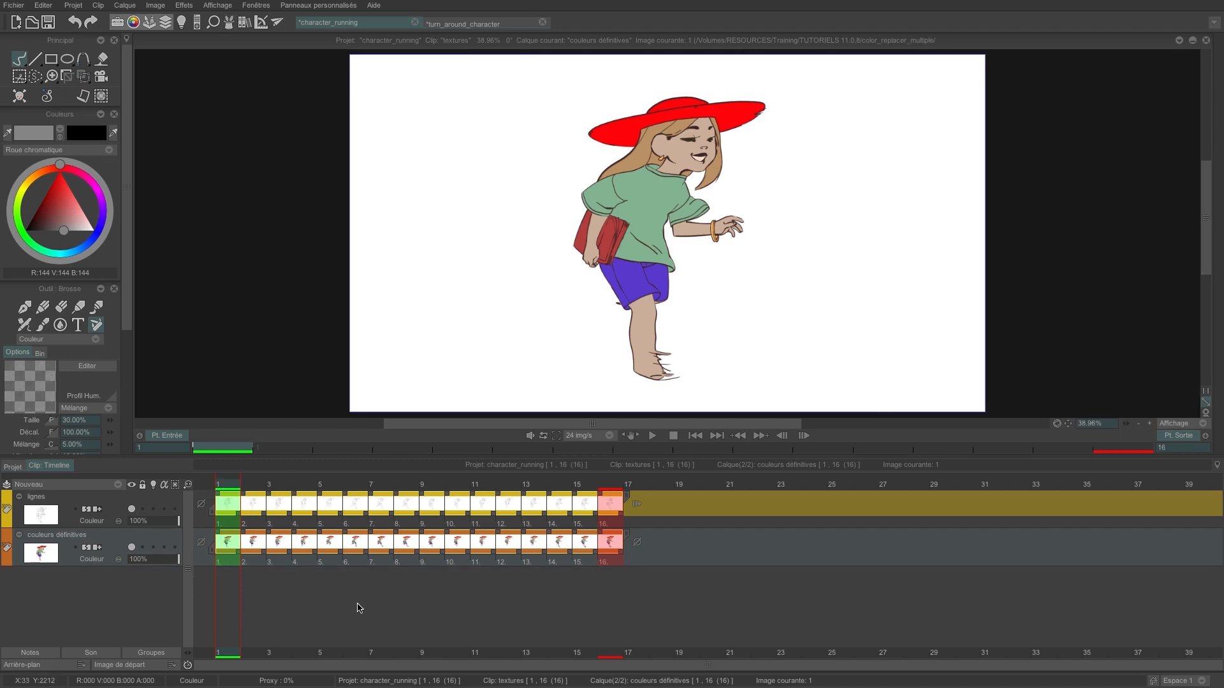
{"action": "key", "text": "space"}
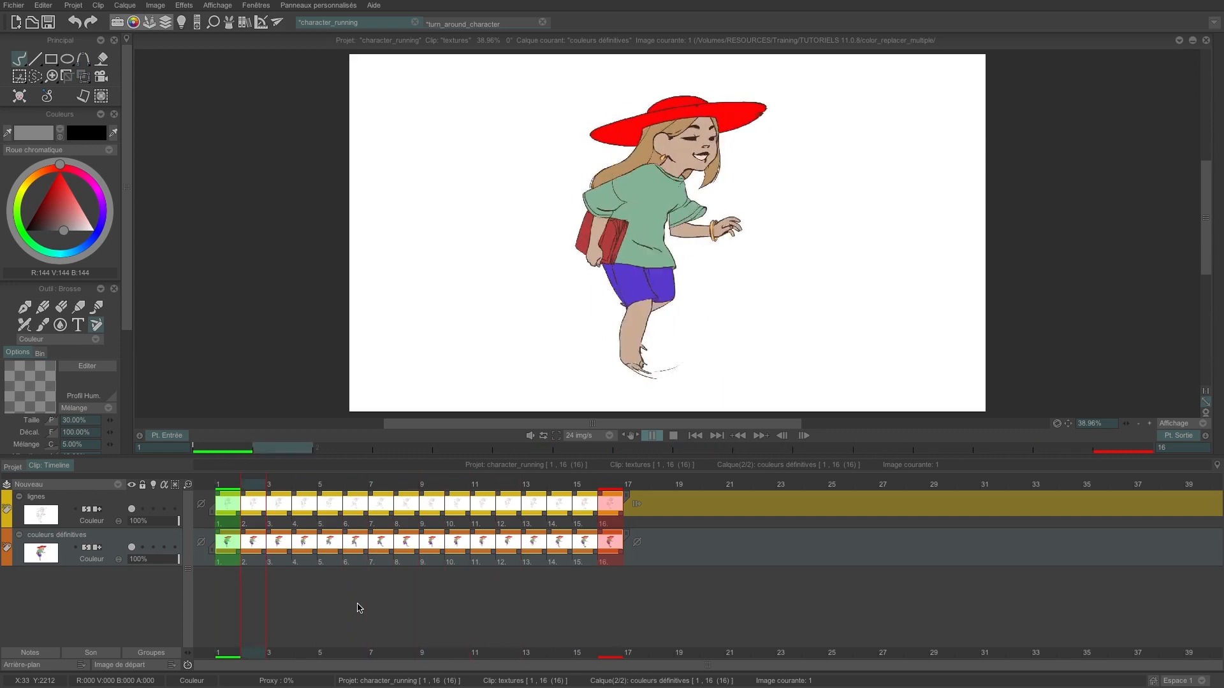